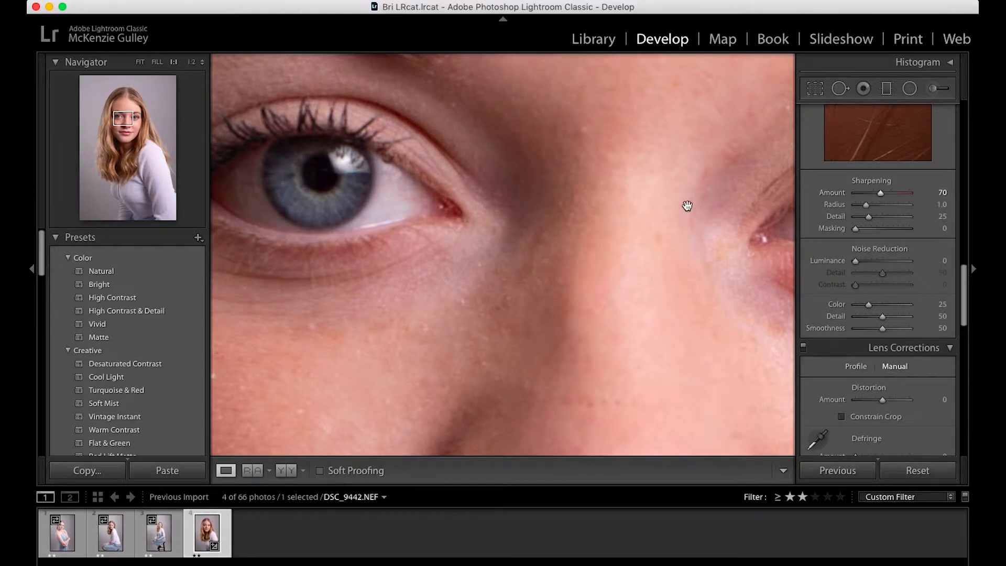
- Turn on Remove Chromatic Aberration and Enable Profile Corrections for the portrait, leaving the lens profile's Distortion amount at 100
click(648, 198)
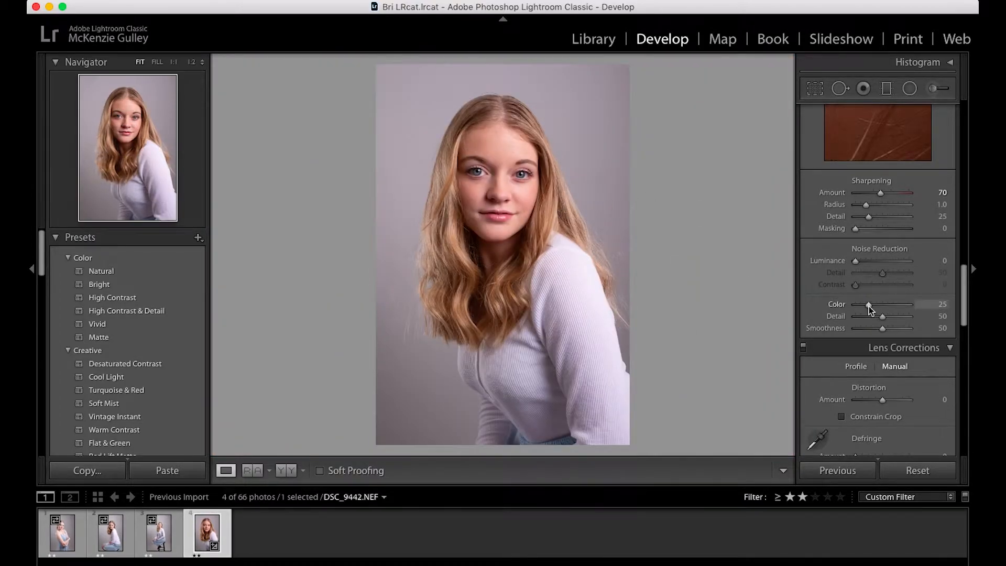
scroll(868, 306, down, 6)
scroll(868, 306, down, 6)
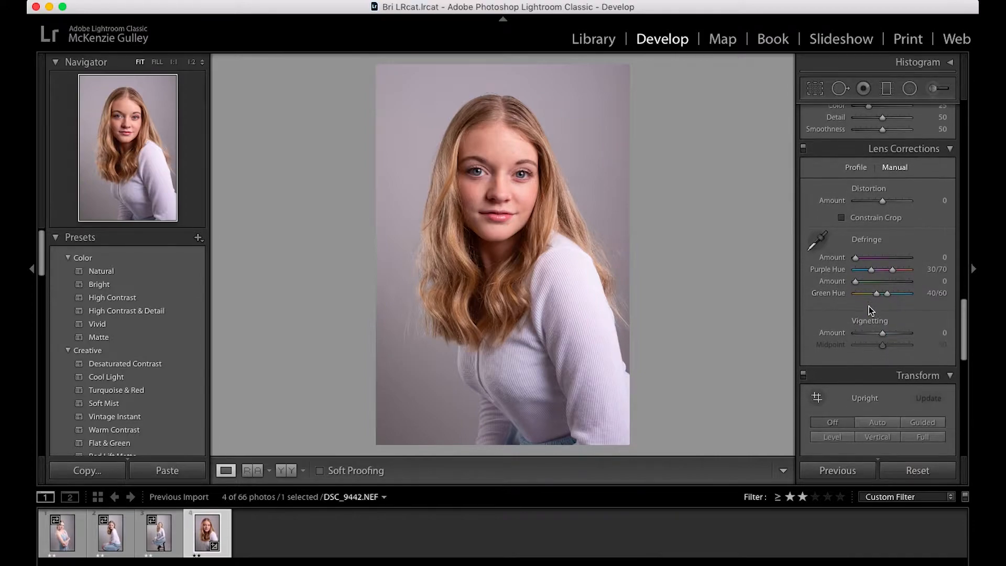
scroll(869, 306, up, 3)
scroll(868, 306, up, 1)
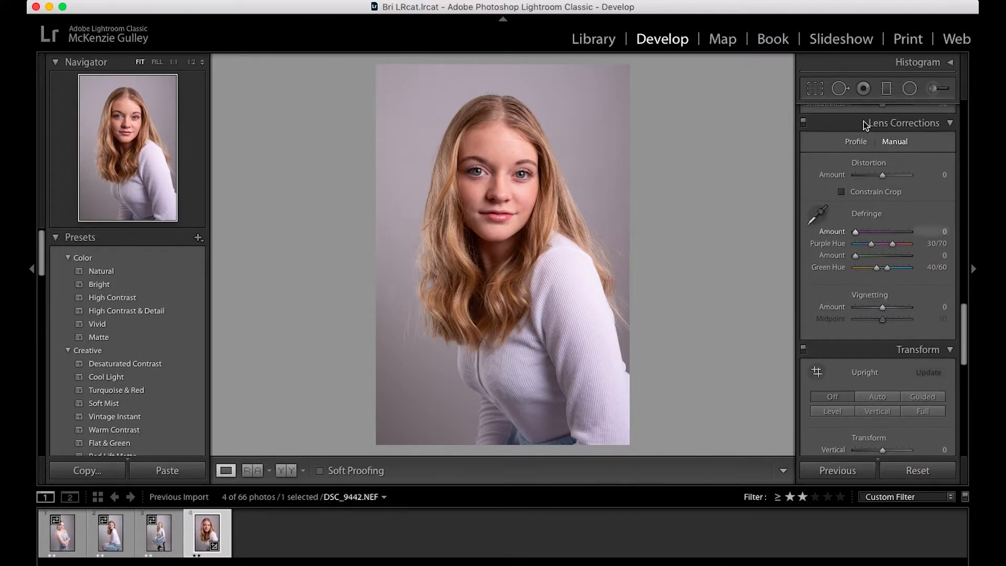
click(857, 142)
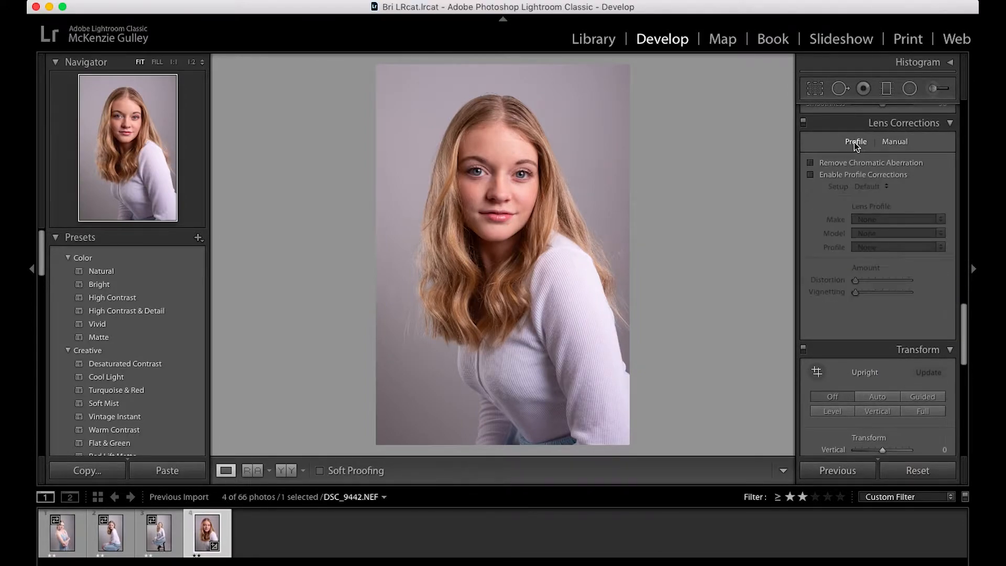
click(810, 175)
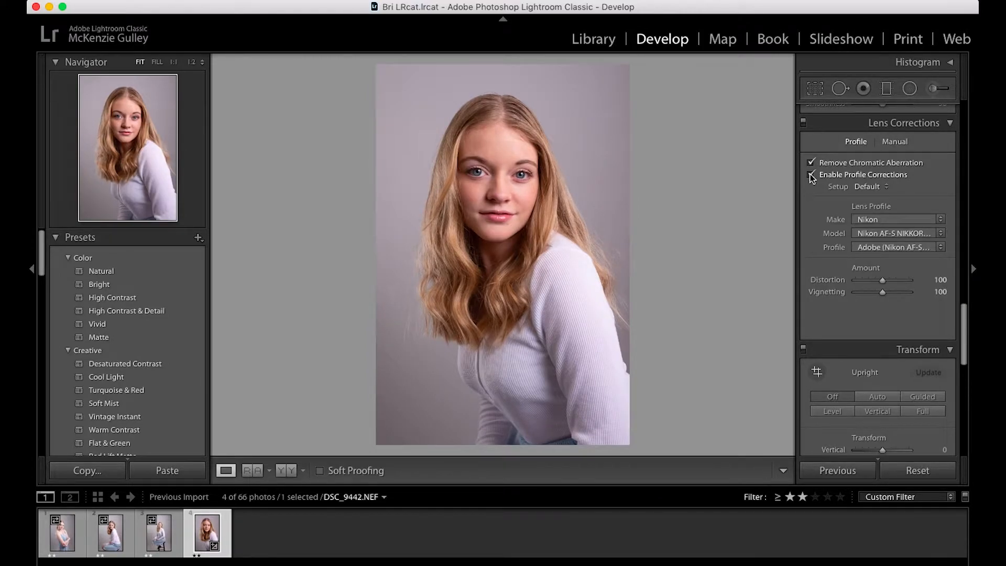
scroll(834, 234, down, 2)
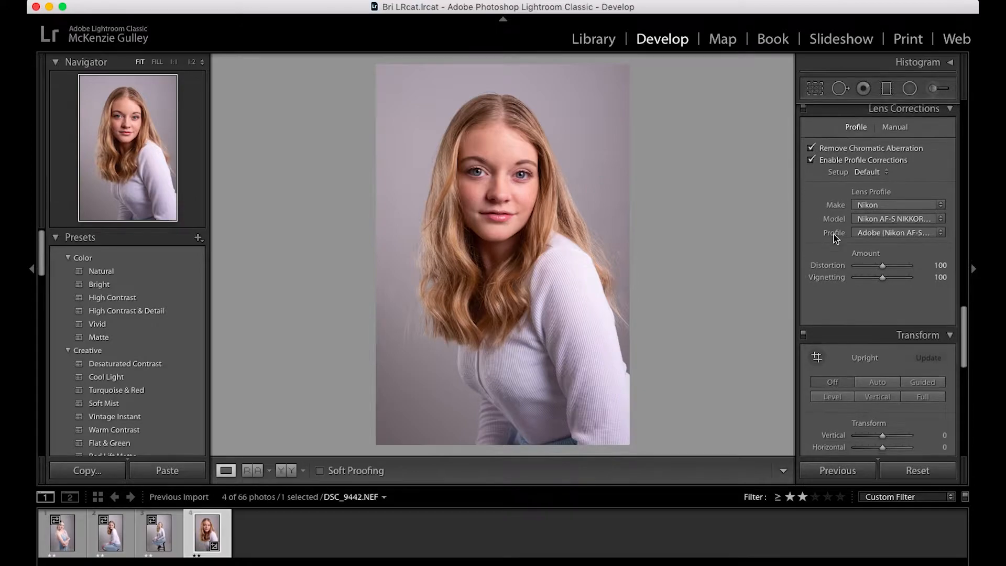
drag(882, 254, 891, 253)
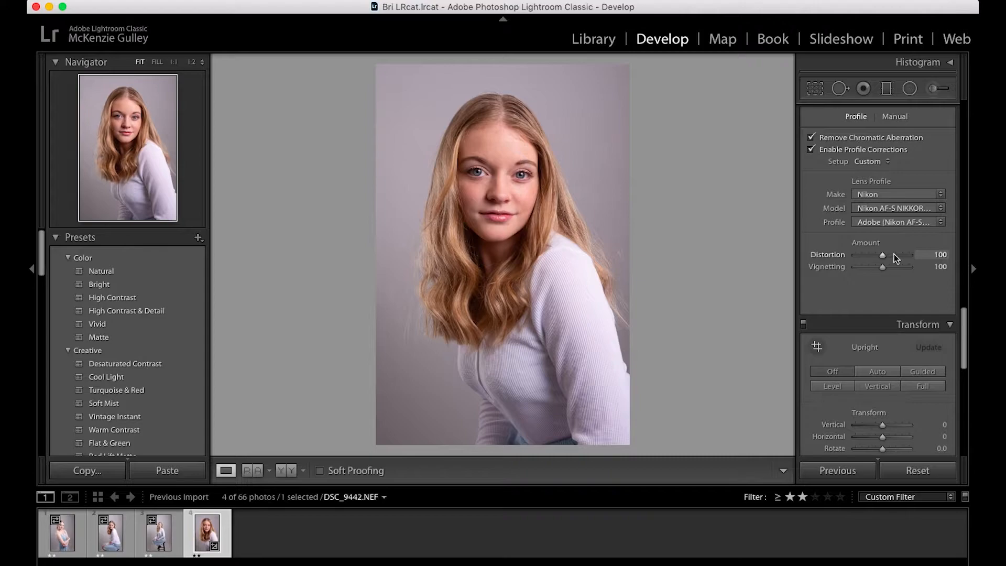
- Open the Profile Browser, collapse the B&W and Modern groups, and try the Camera Neutral profile
scroll(851, 300, down, 10)
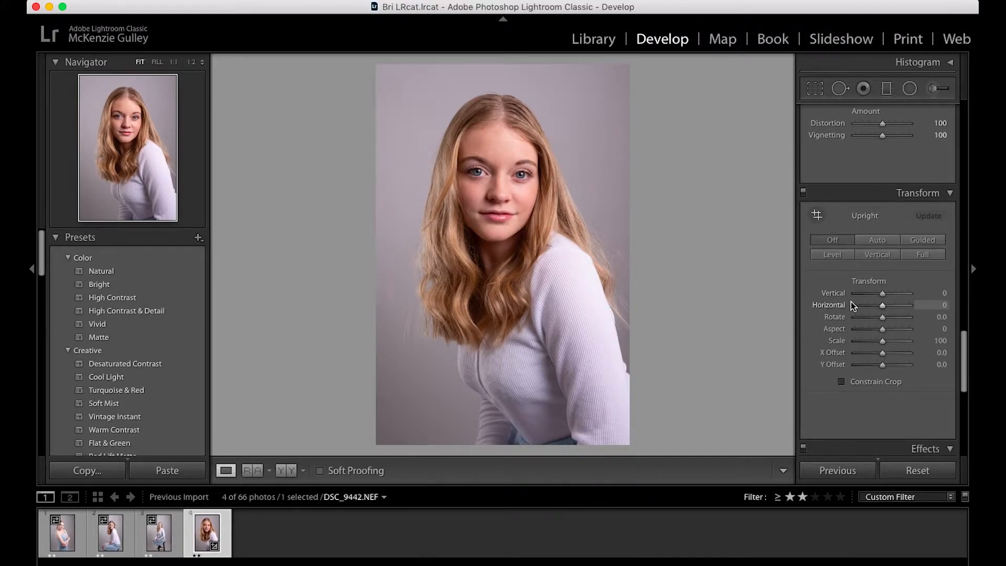
scroll(846, 331, up, 20)
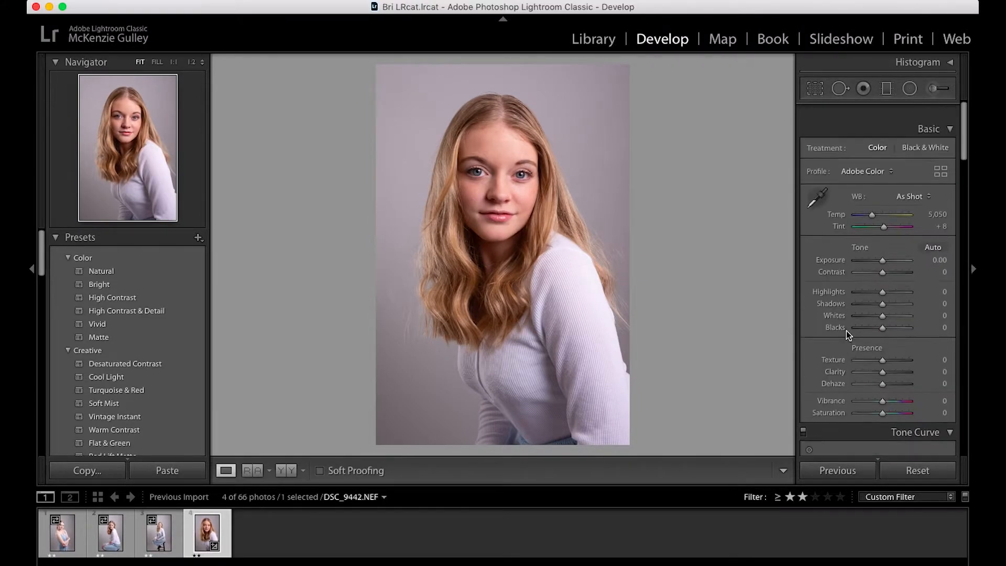
click(940, 151)
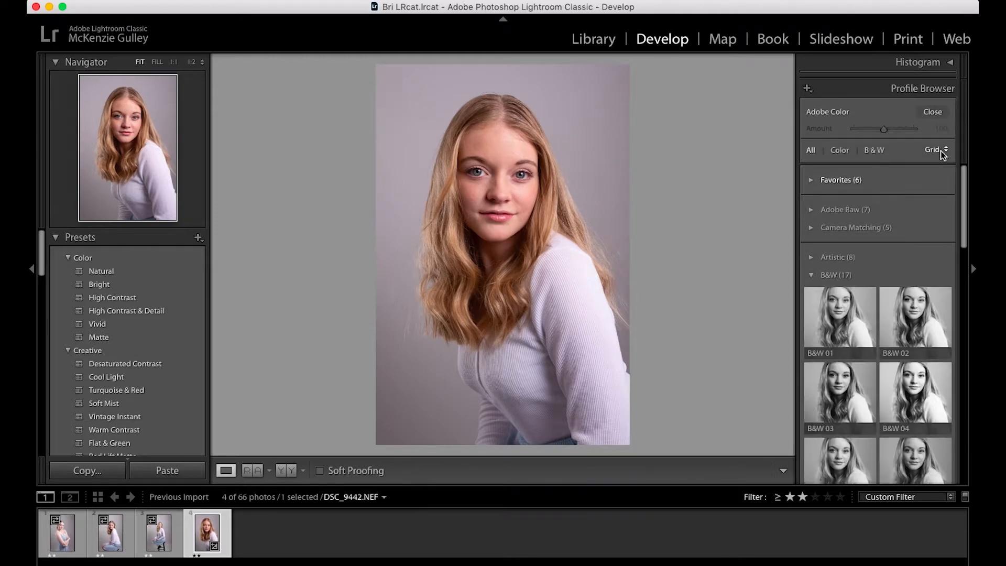
scroll(853, 264, down, 1)
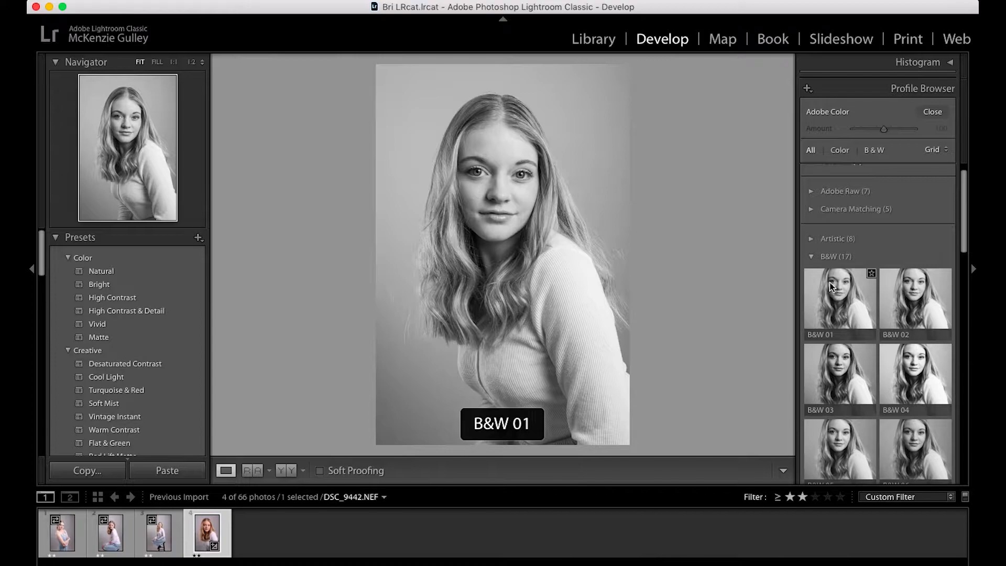
click(811, 256)
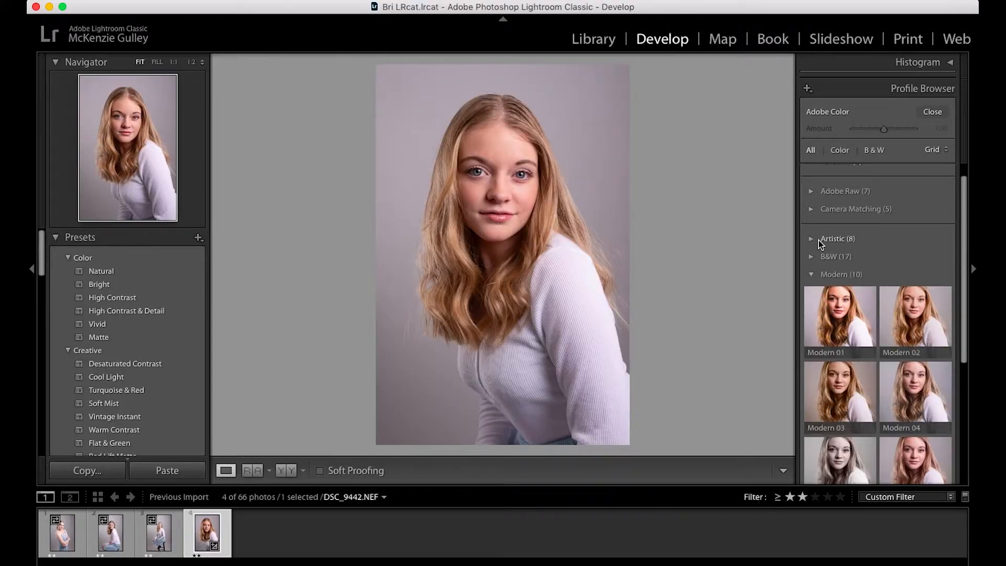
click(811, 273)
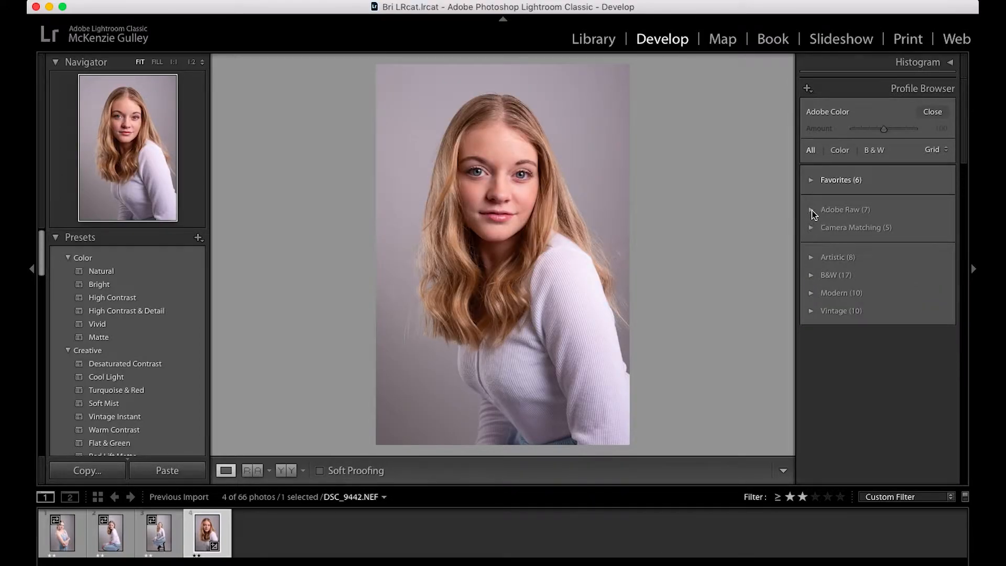
click(810, 226)
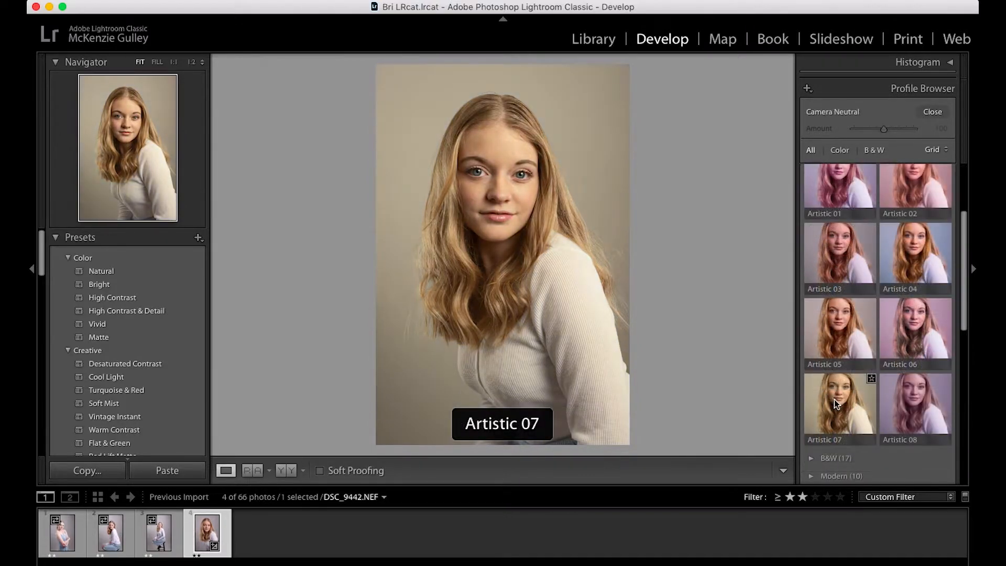
- Preview the Vintage profiles, apply Vintage 08 to the portrait, and close the Profile Browser
scroll(874, 423, down, 5)
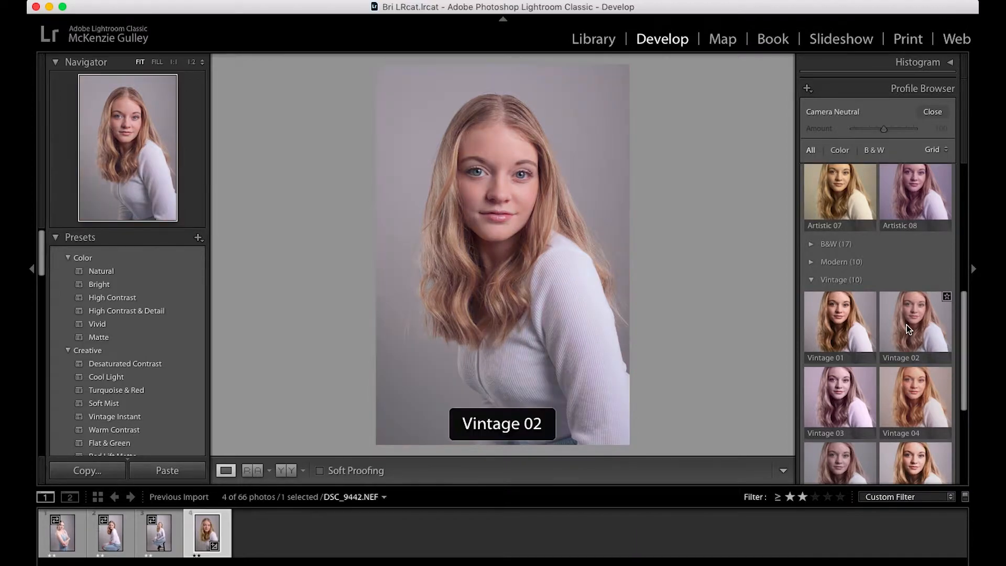
scroll(912, 367, down, 2)
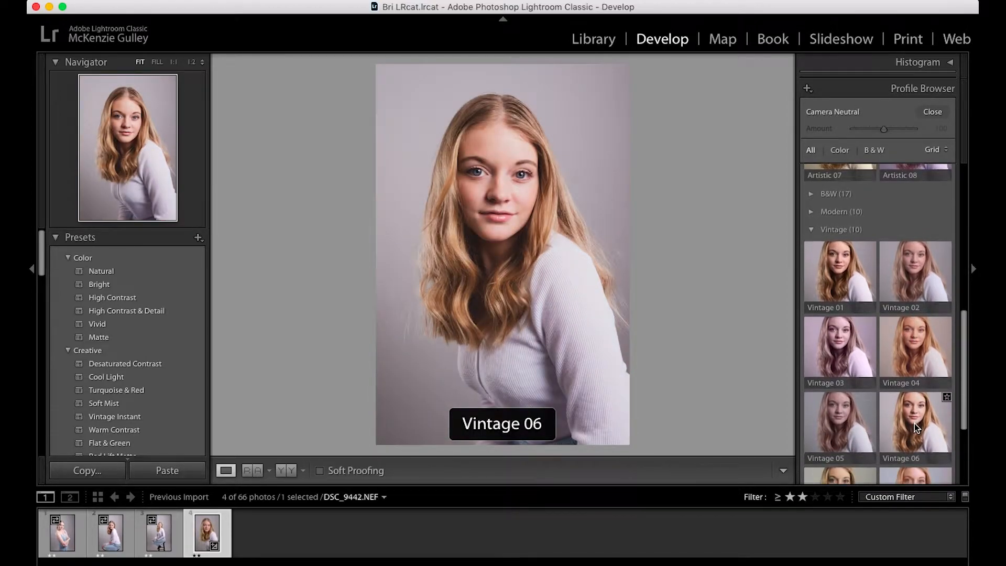
scroll(914, 434, down, 2)
click(916, 447)
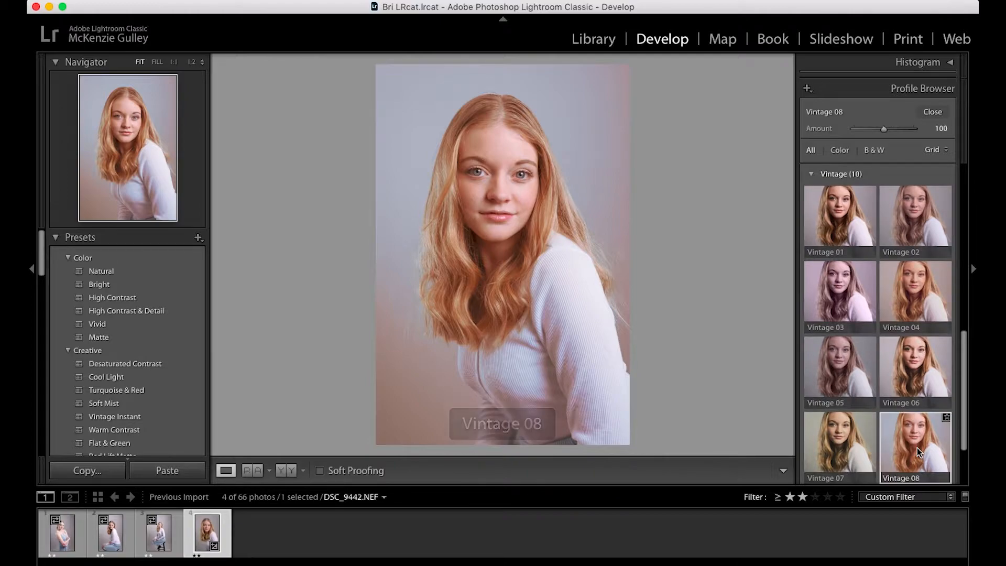
click(870, 342)
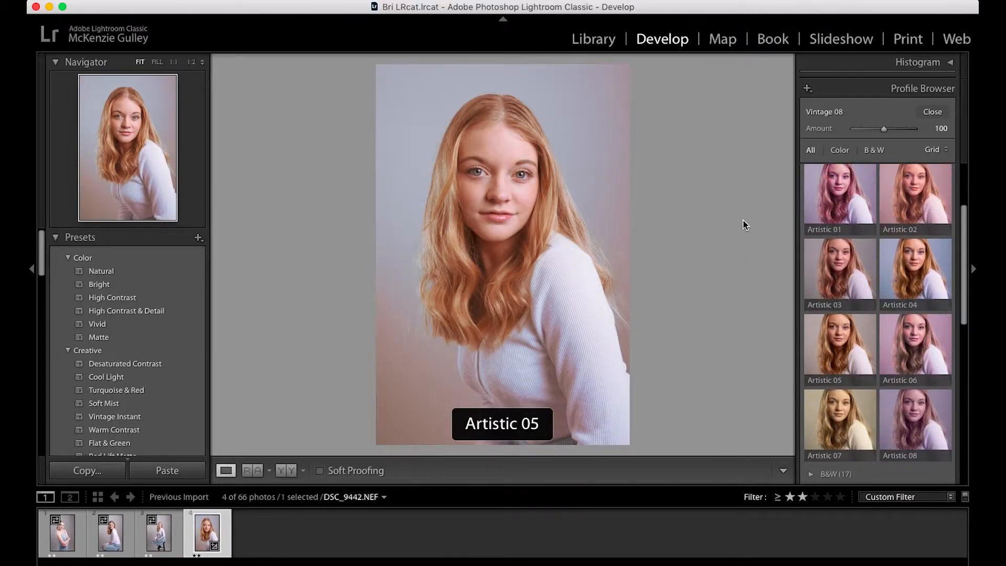
scroll(842, 209, up, 3)
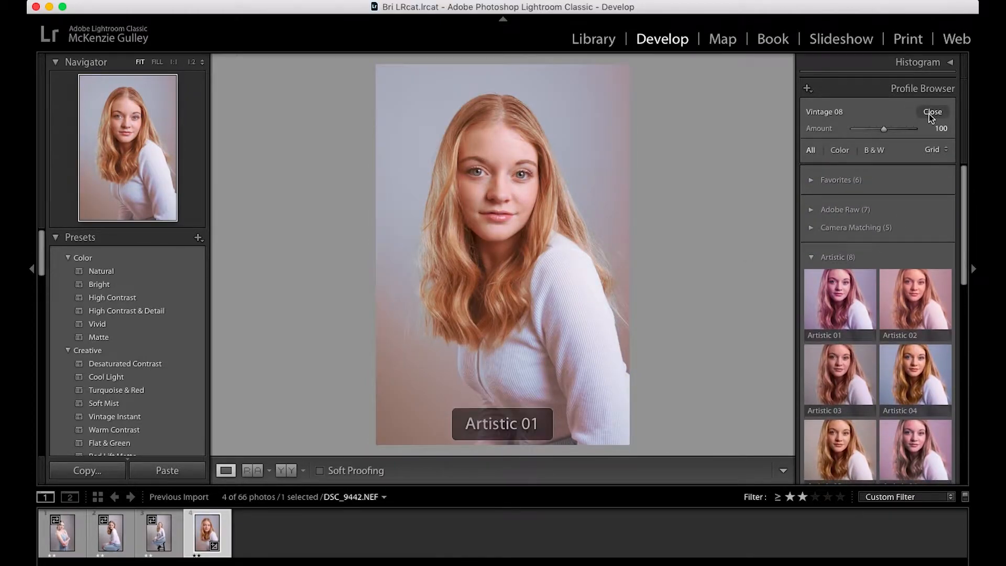
click(930, 113)
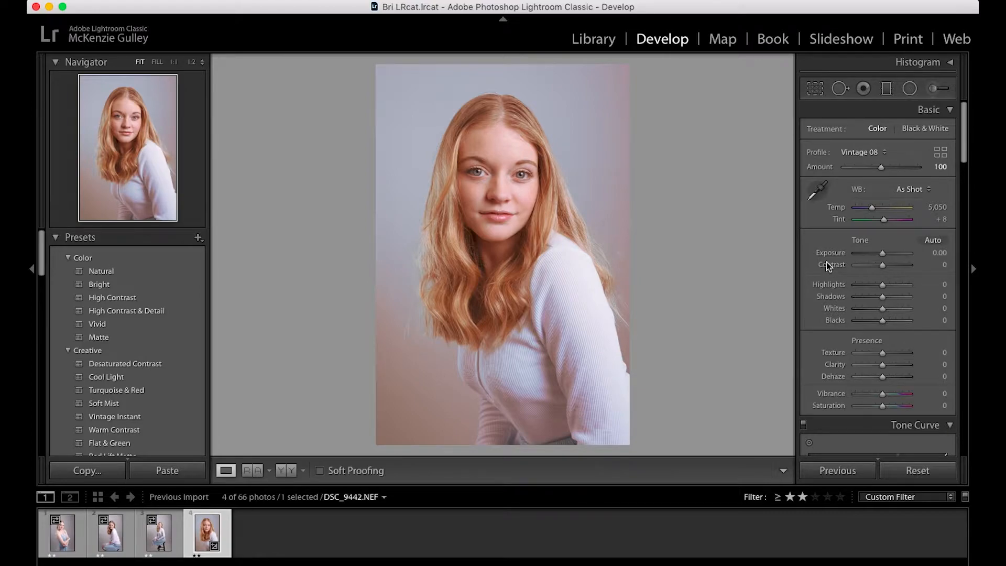
- Crop the portrait slightly tighter at the original aspect ratio and reposition the subject within the frame
click(815, 92)
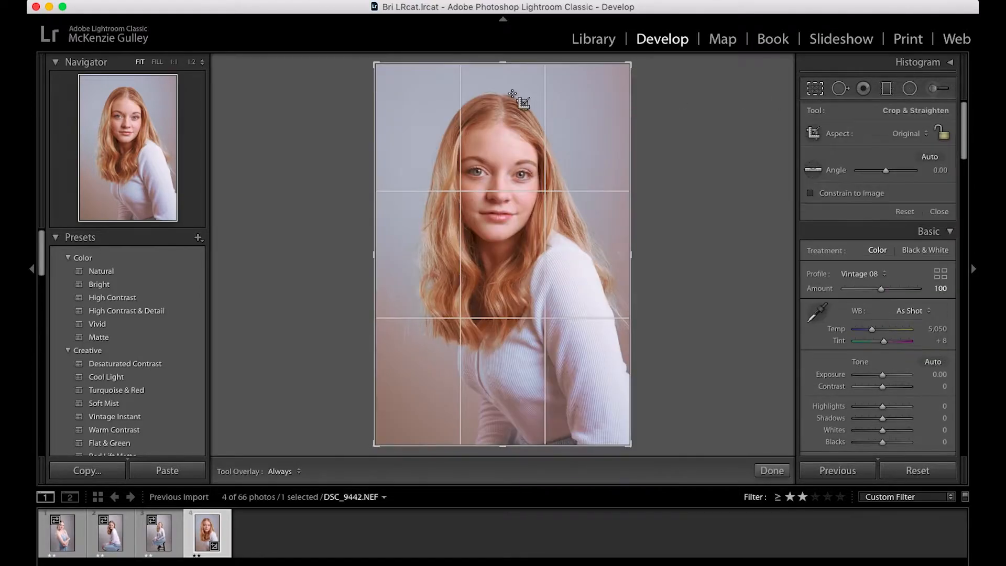
drag(378, 65, 383, 72)
drag(497, 199, 506, 210)
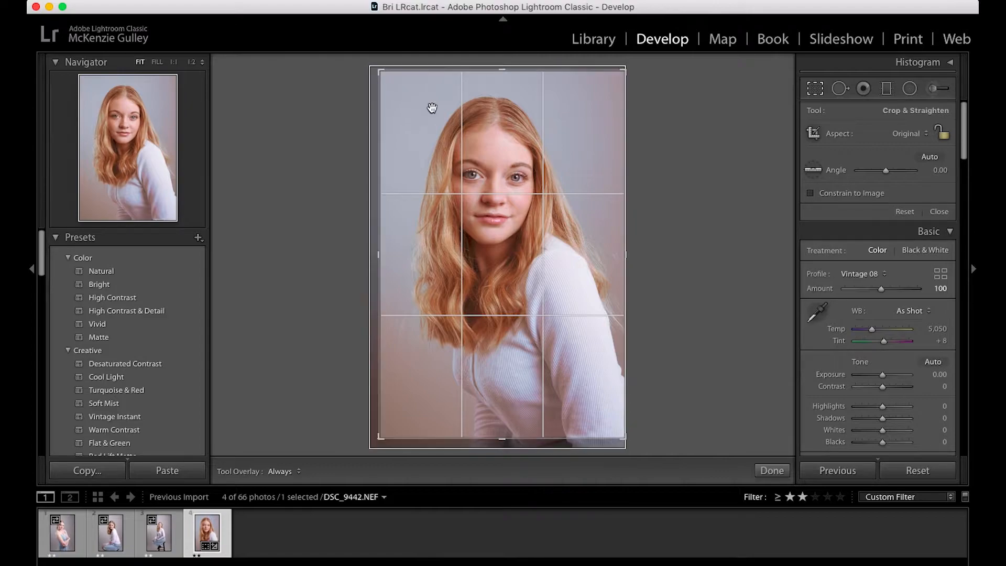
mouse_move(479, 143)
mouse_down()
mouse_move(489, 150)
mouse_move(461, 142)
mouse_up()
key(Return)
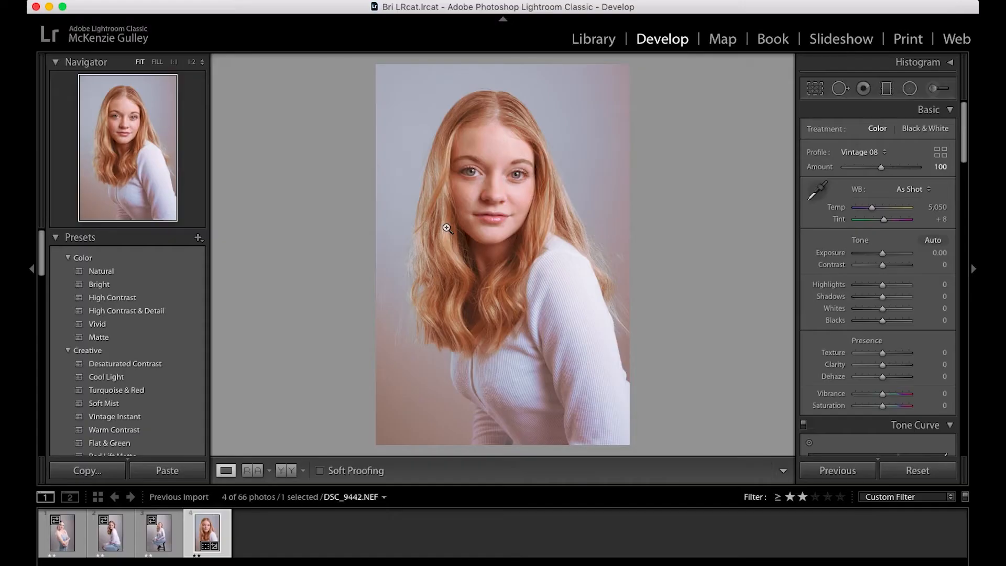
- Try a lower Blacks value and reset it, and set the portrait's Shadows to +23
click(874, 319)
double_click(875, 320)
double_click(892, 297)
click(888, 297)
- Try higher Highlights and lower Contrast, reset both, and compare the portrait with its unedited version
click(892, 283)
double_click(891, 283)
click(872, 265)
double_click(872, 266)
key(backslash)
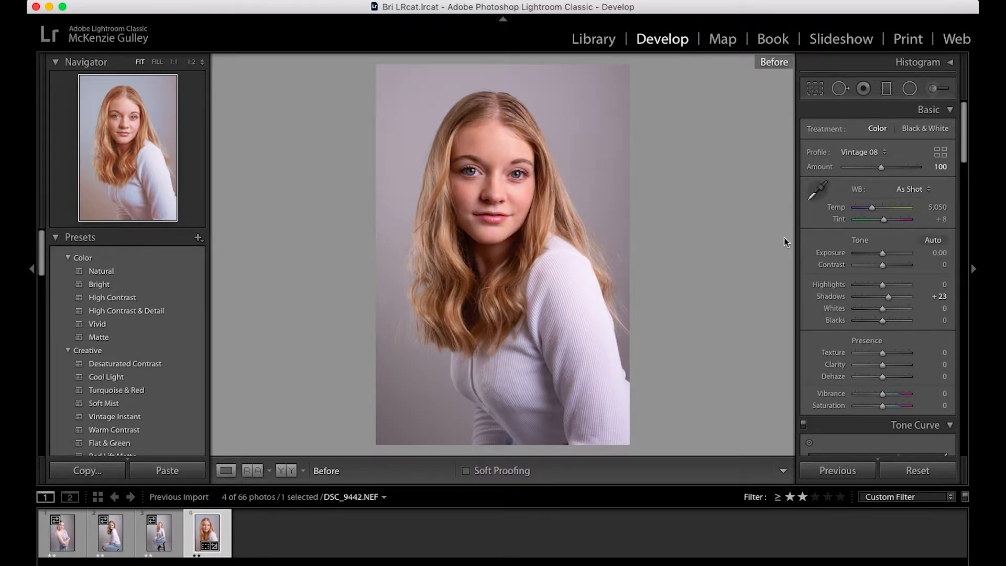
key(backslash)
- Try lowering the Orange saturation to -35 and further, and reset it
scroll(877, 283, down, 15)
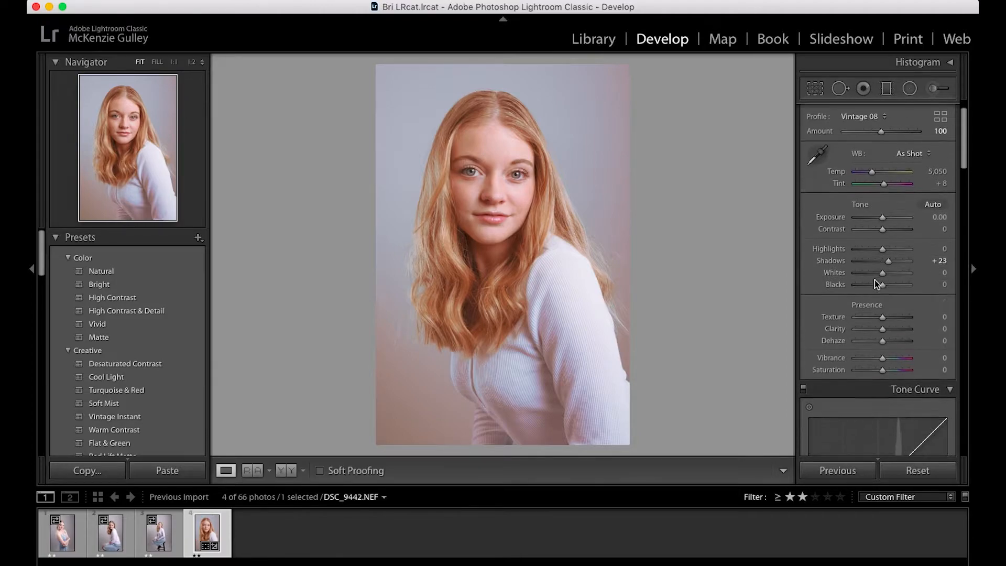
scroll(875, 278, down, 1)
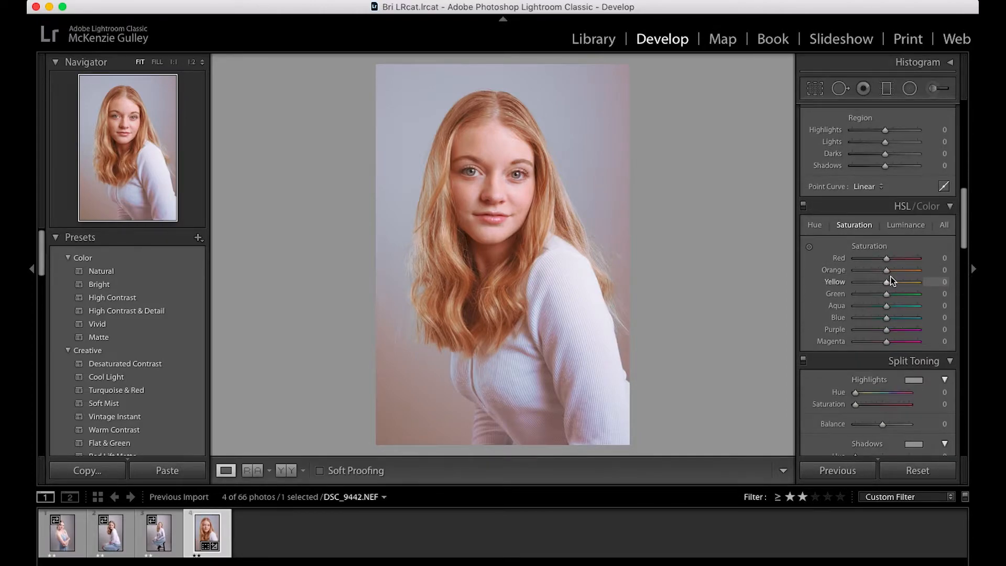
click(876, 270)
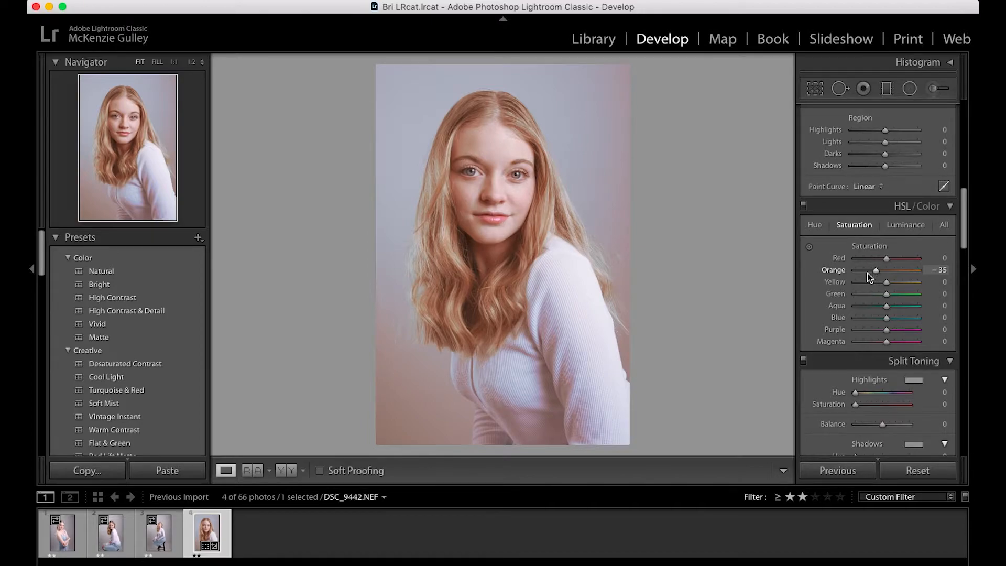
click(863, 269)
double_click(863, 269)
- Try shifting the Orange hue to -75 and reset it
click(814, 226)
drag(886, 269, 864, 270)
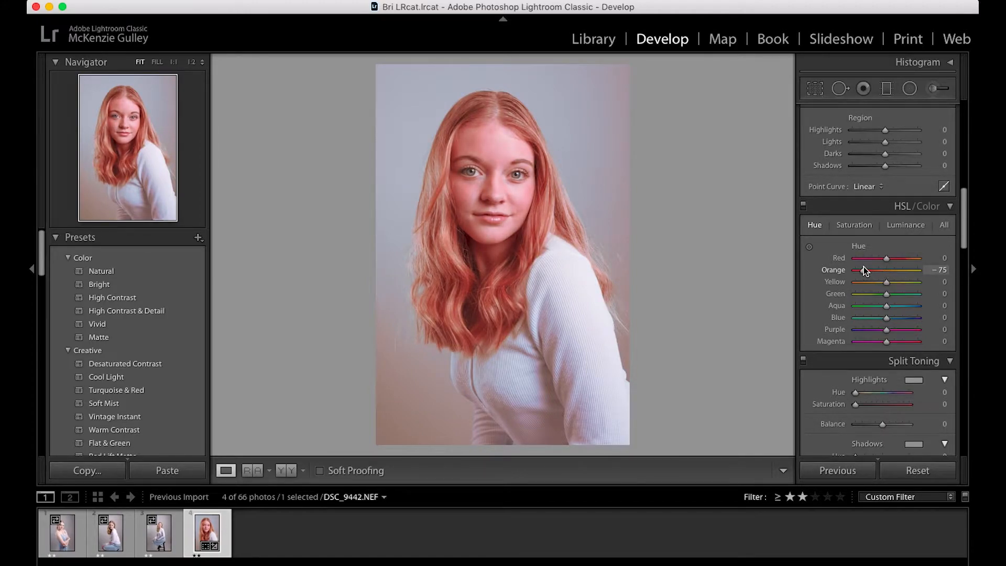
double_click(863, 268)
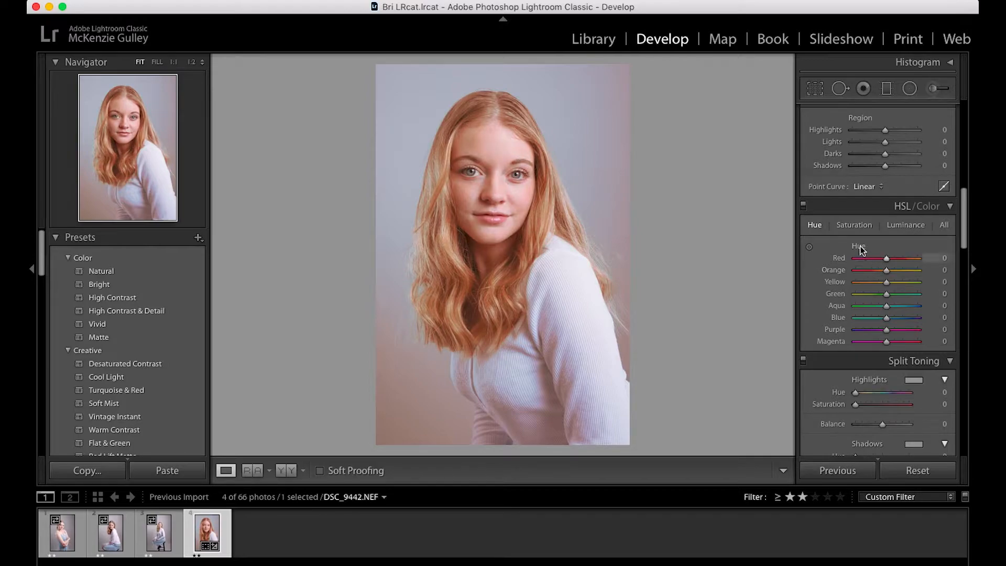
- Set the Orange saturation to -23 and compare the portrait with its unedited version
click(858, 228)
drag(886, 270, 876, 271)
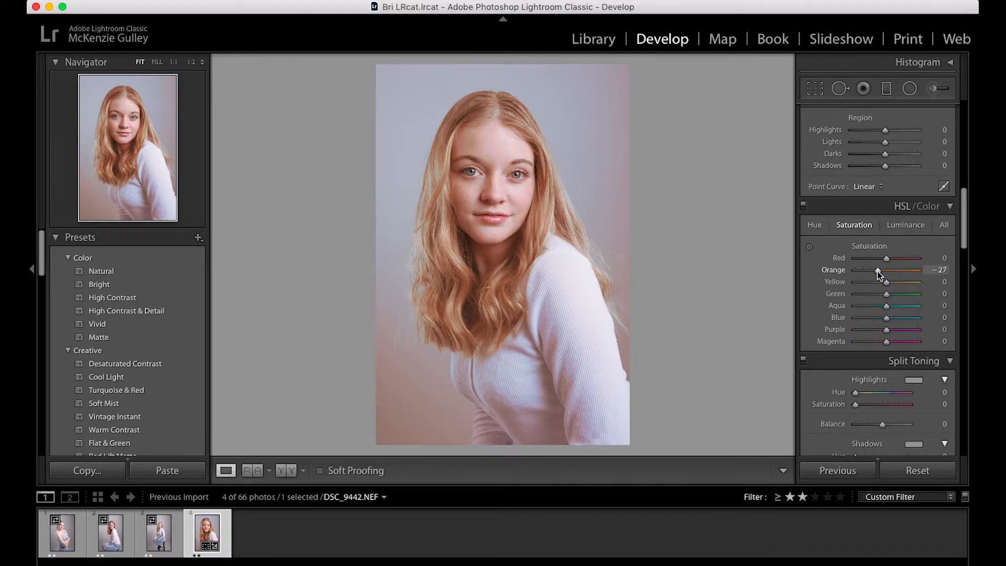
drag(876, 271, 876, 269)
key(backslash)
key(backslash)
- In the color calibration, set the Shadows Tint to +35 and the Red Primary Hue to +34
scroll(864, 301, down, 5)
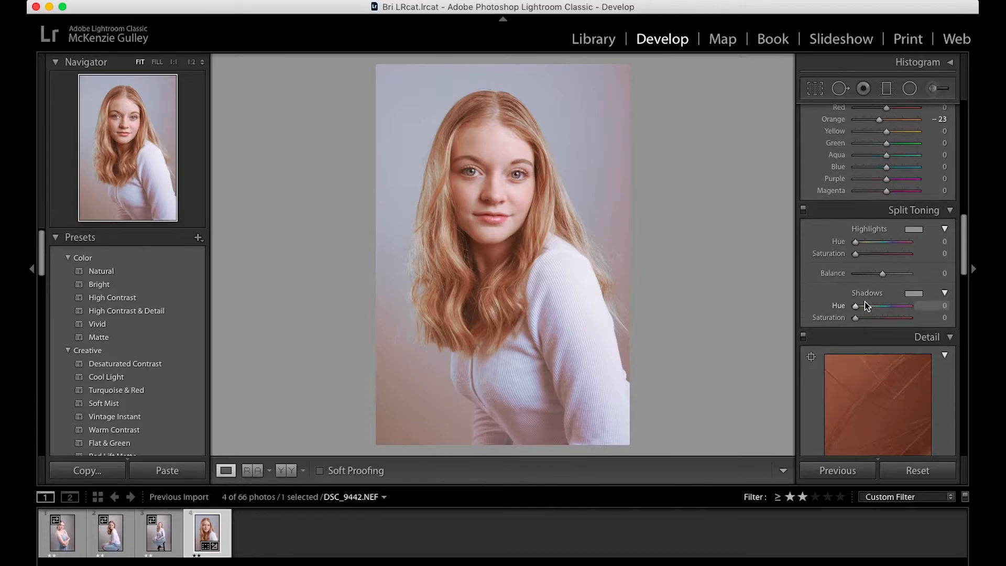
scroll(864, 301, down, 3)
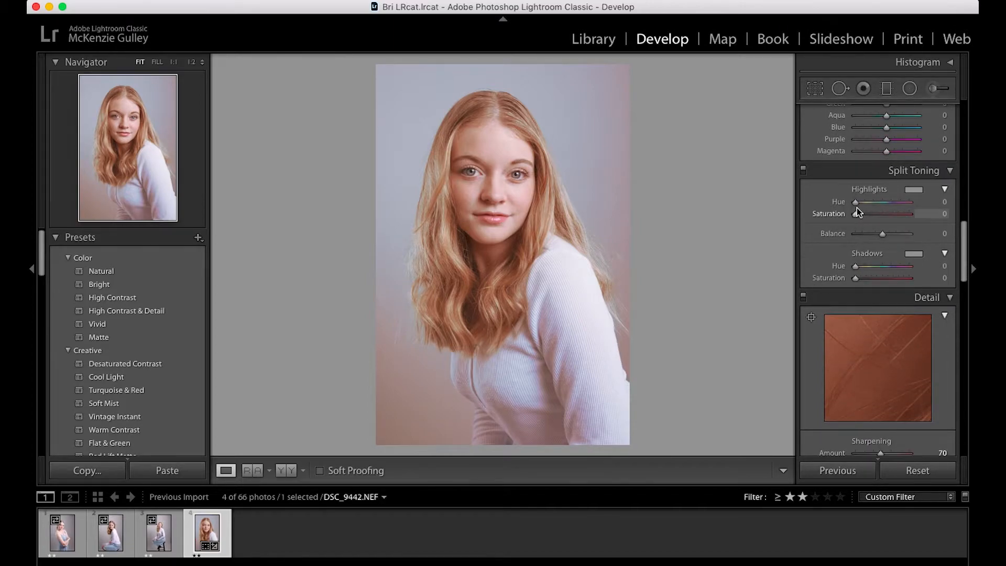
scroll(856, 262, down, 15)
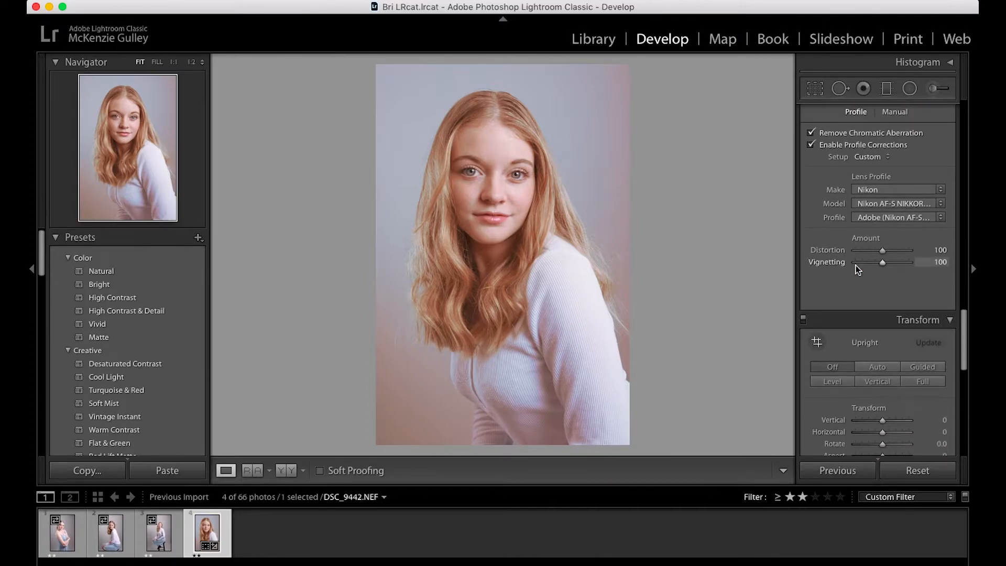
scroll(856, 265, down, 15)
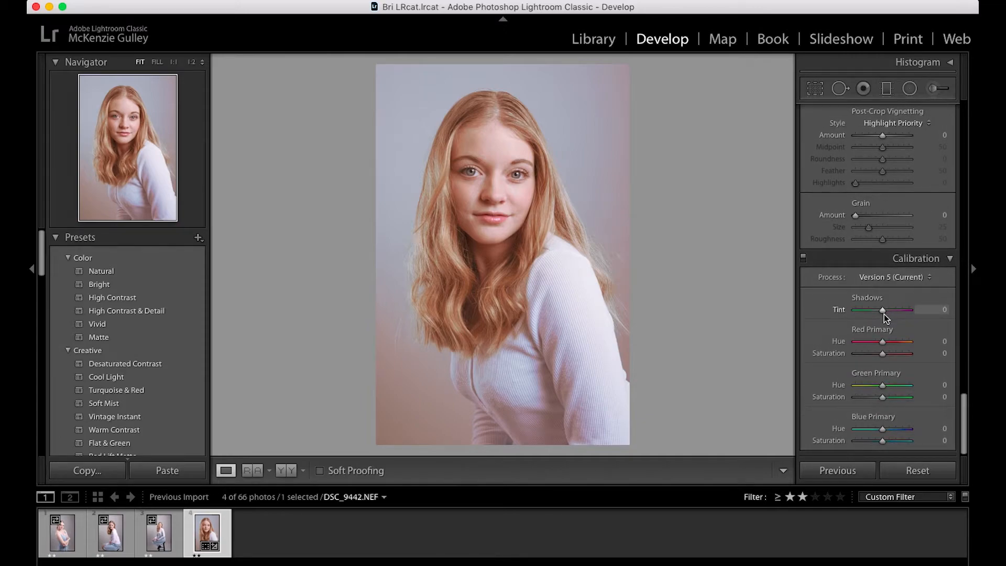
drag(882, 310, 894, 338)
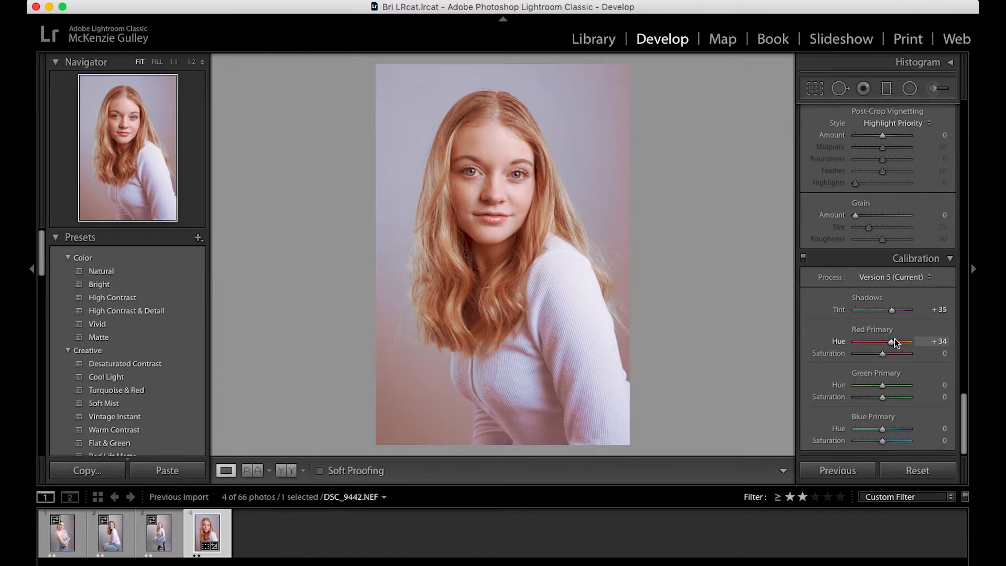
- Reset the Red Primary Hue in the color calibration and set it to +27
double_click(892, 343)
drag(882, 342, 890, 343)
- Try a Green Primary Hue of +41 and a Blue Primary Hue of -42, resetting each one
mouse_move(882, 385)
mouse_down()
mouse_move(872, 385)
mouse_move(892, 386)
mouse_up()
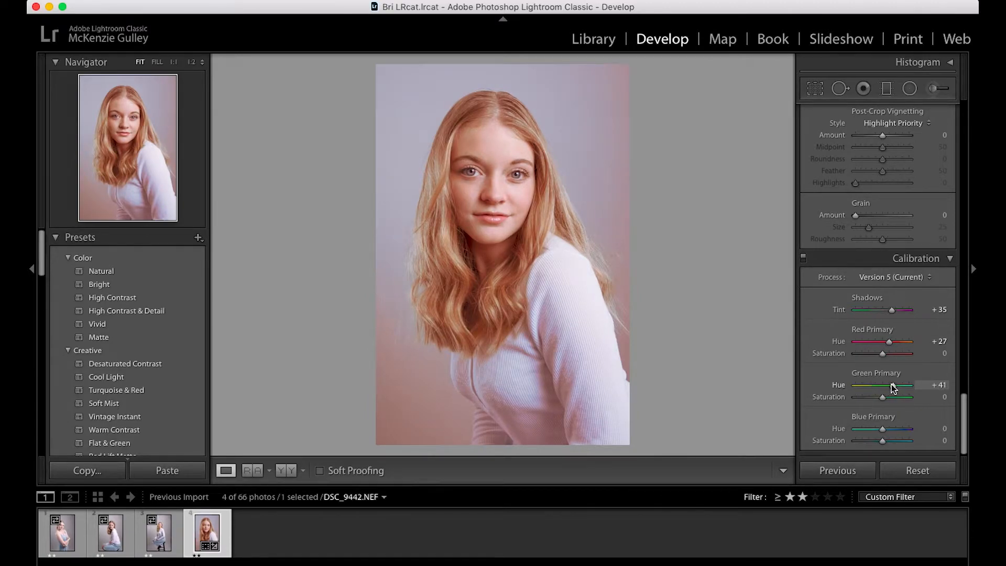
double_click(892, 386)
scroll(884, 419, down, 1)
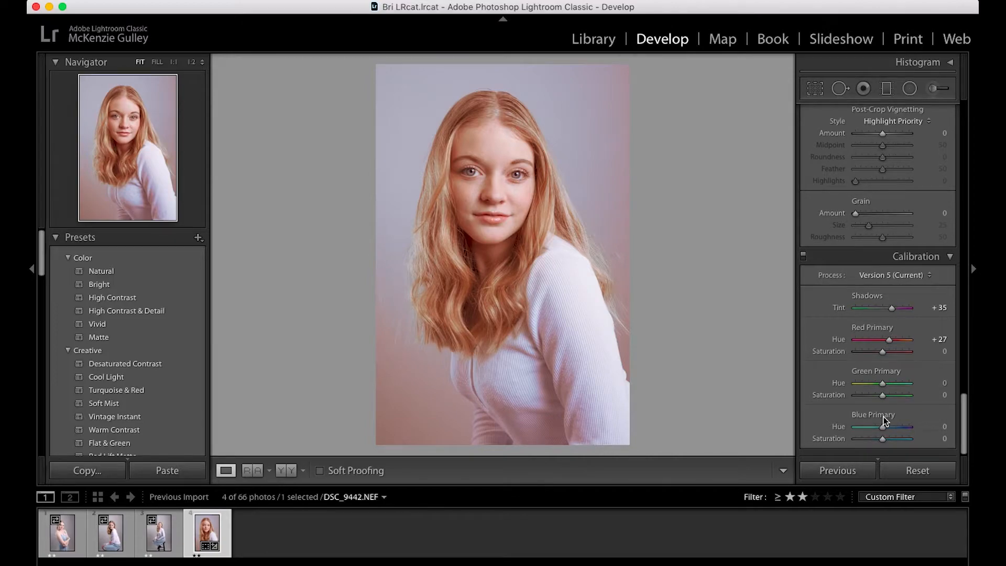
mouse_move(883, 429)
mouse_down()
mouse_move(873, 429)
mouse_move(897, 427)
mouse_move(871, 430)
mouse_up()
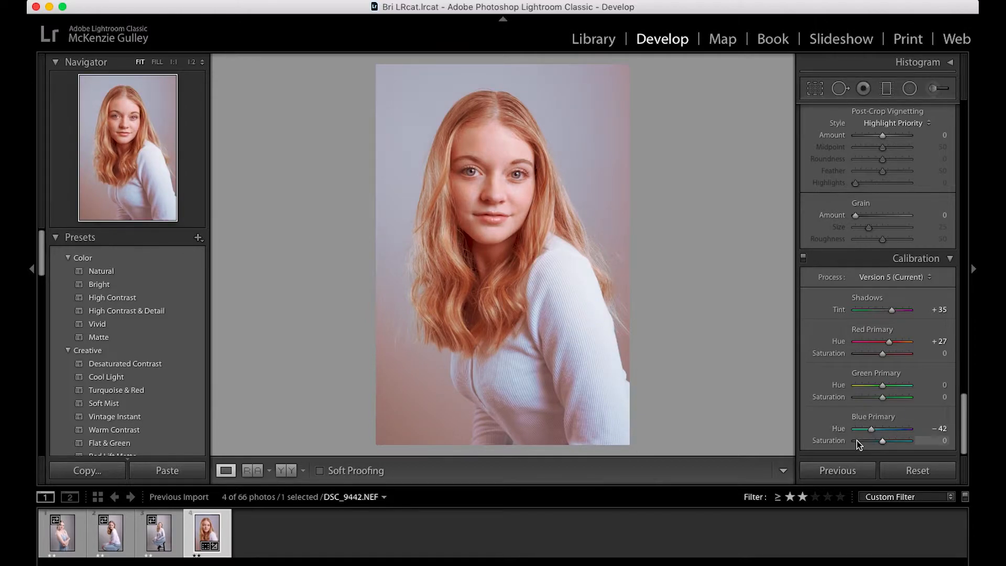
double_click(869, 427)
- Compare the calibrated portrait with its unedited version twice
key(backslash)
key(backslash)
key(backslash)
key(backslash)
- Set the Vintage 08 profile Amount to 120 and raise the Shadows to +28
scroll(897, 325, up, 15)
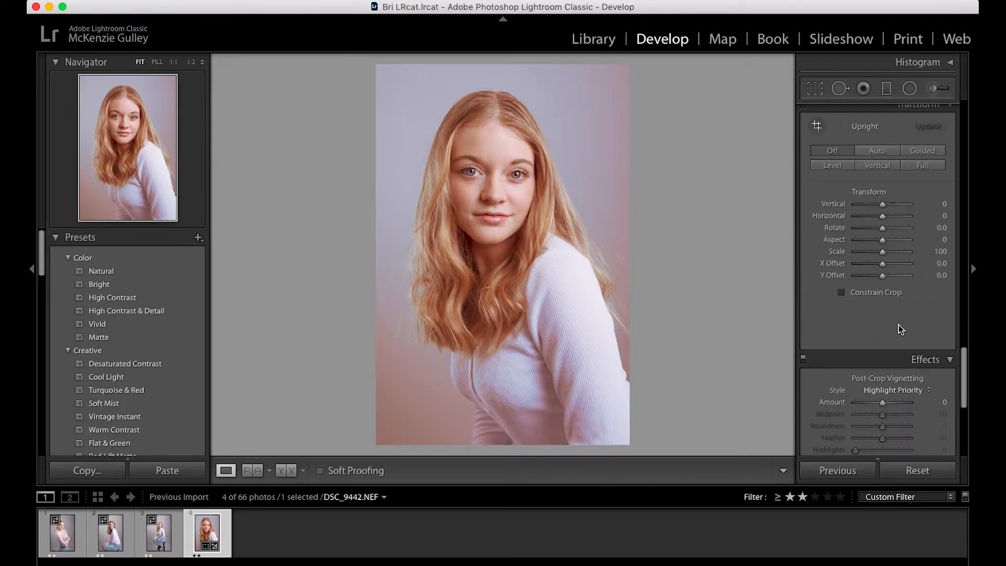
scroll(899, 329, down, 1)
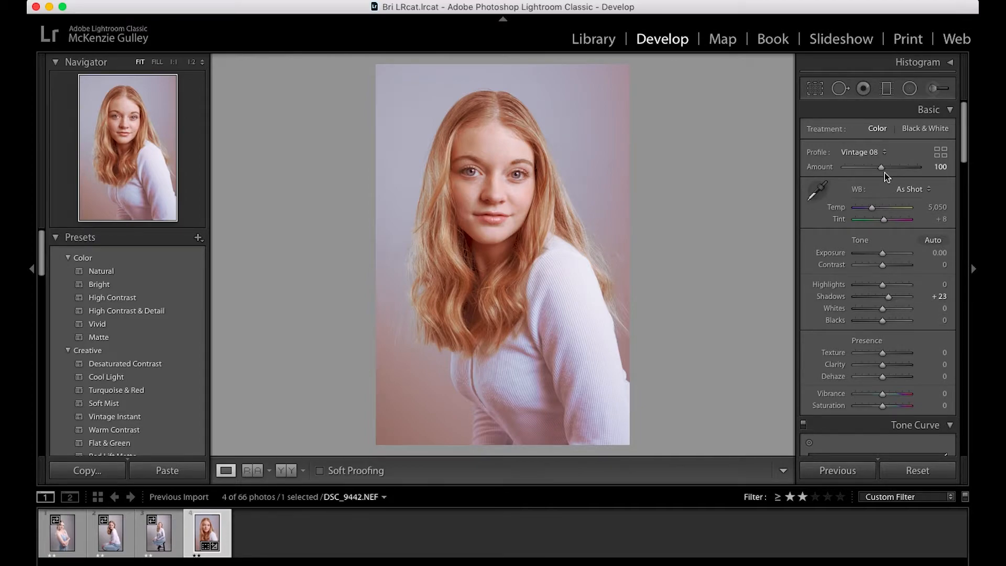
mouse_move(881, 165)
mouse_down()
mouse_move(896, 164)
mouse_move(846, 164)
mouse_move(885, 167)
mouse_up()
scroll(880, 353, down, 1)
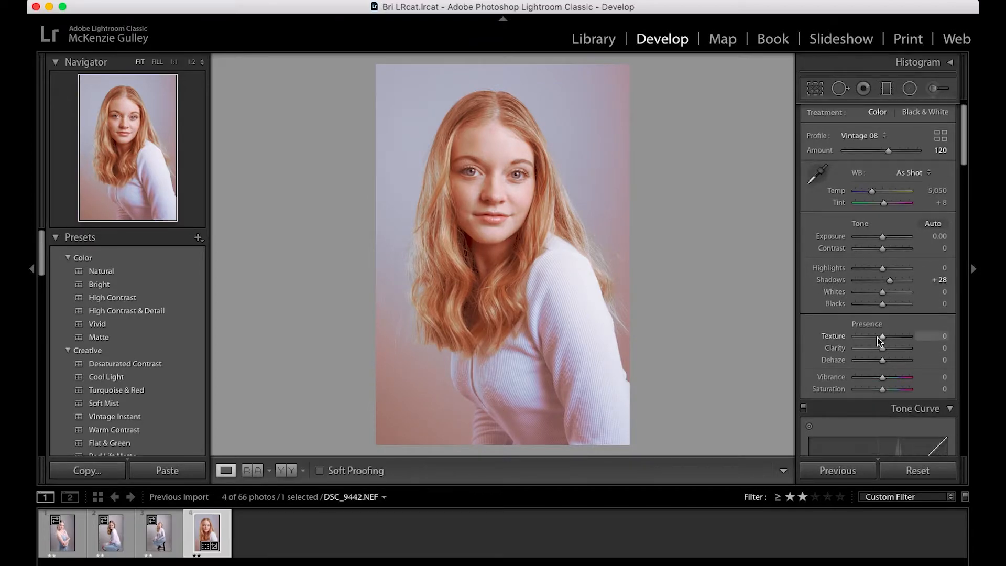
- Soften the skin by setting Texture to -24 and Clarity to +10 while checking the face up close
click(498, 197)
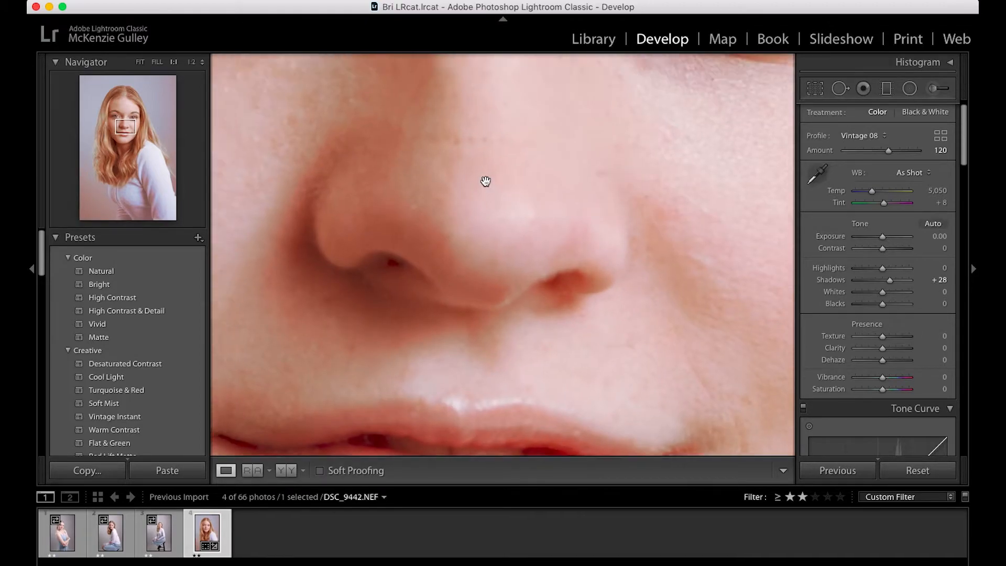
key(super+minus)
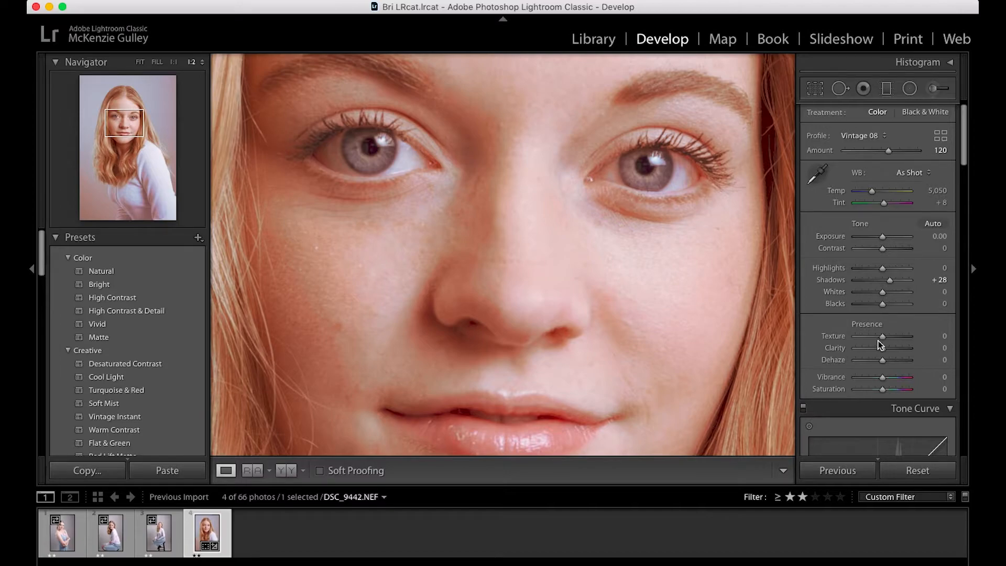
drag(884, 337, 878, 337)
drag(883, 340, 873, 340)
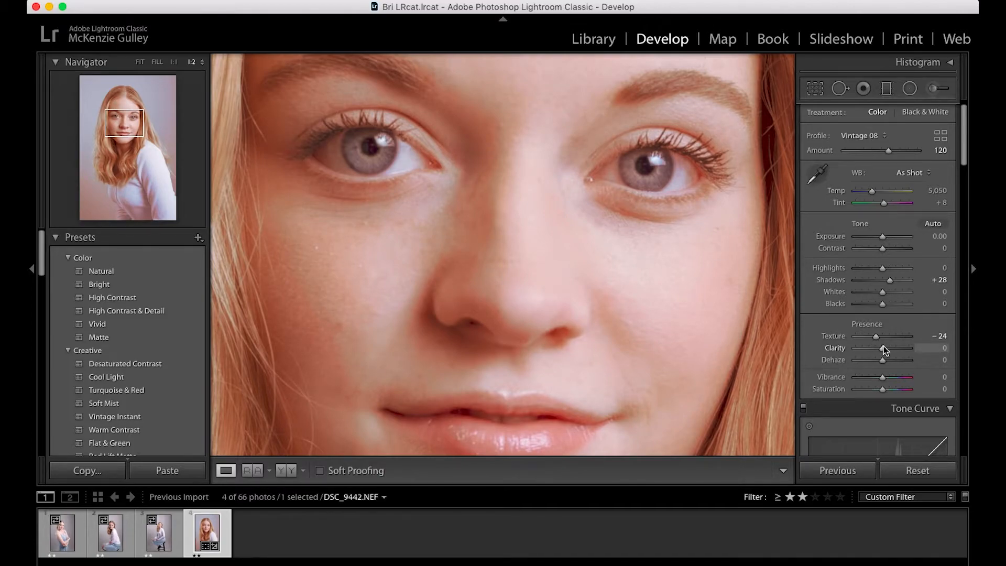
click(715, 310)
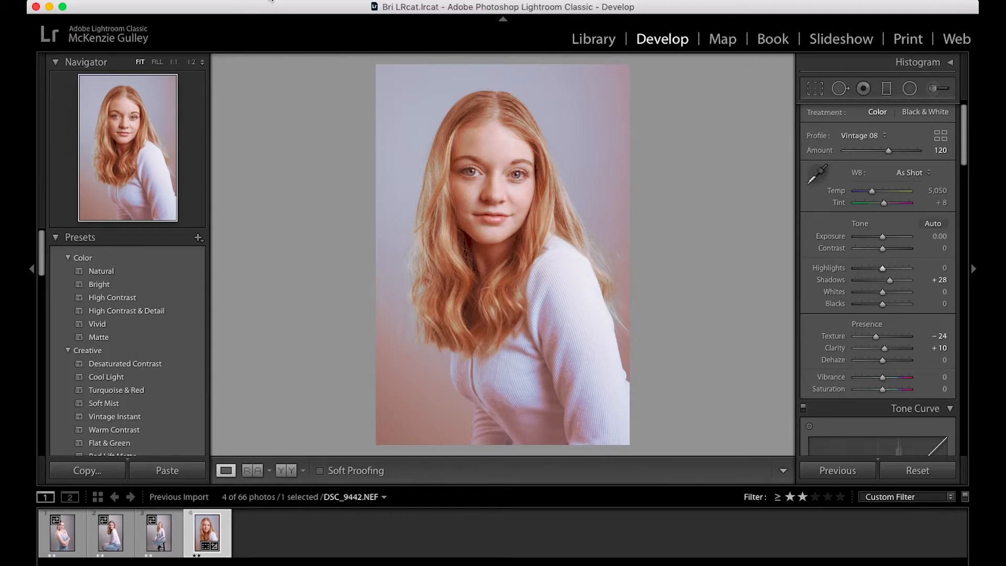
- Open the portrait for editing in Adobe Photoshop CC 2019 and add a new empty layer above the Background
click(272, 1)
mouse_move(293, 61)
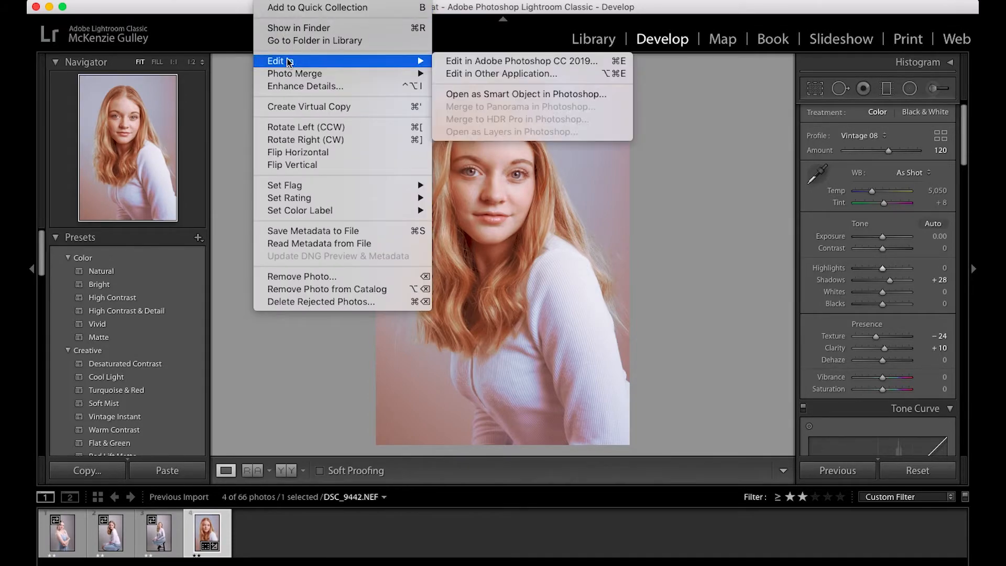
click(508, 62)
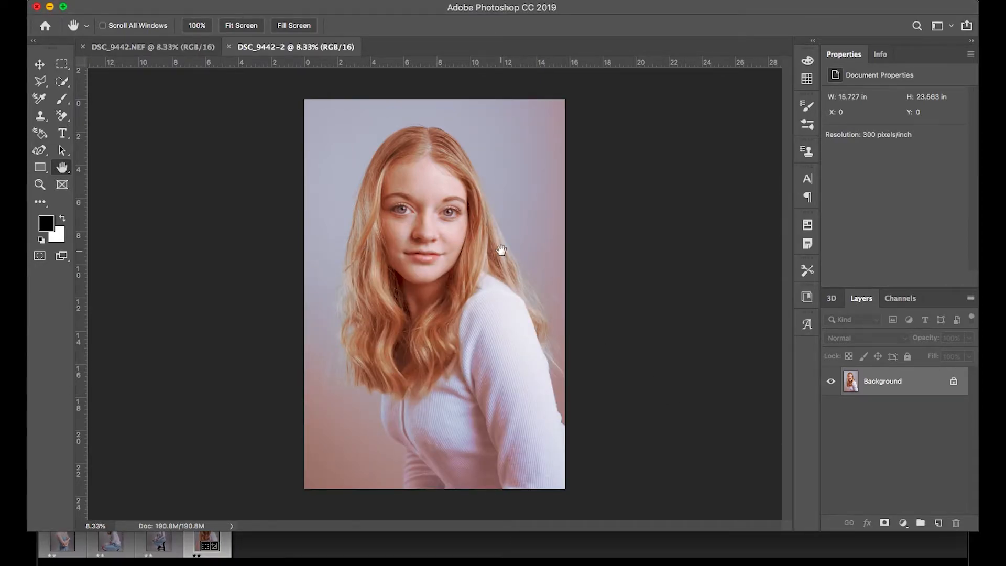
click(938, 522)
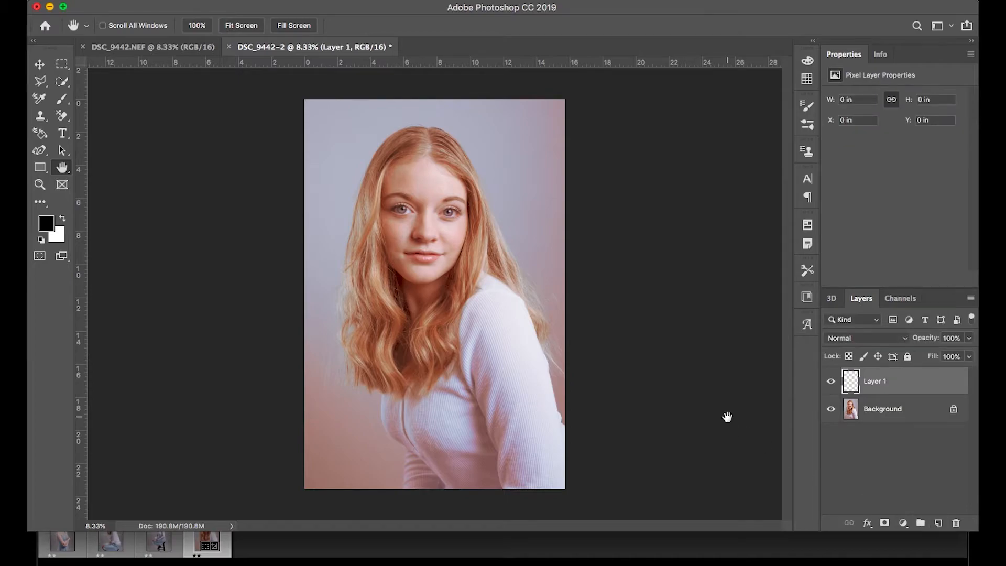
- Remove the forehead blemishes above the eyebrows on the empty layer using the Healing Brush at 90 px
key(z)
click(442, 224)
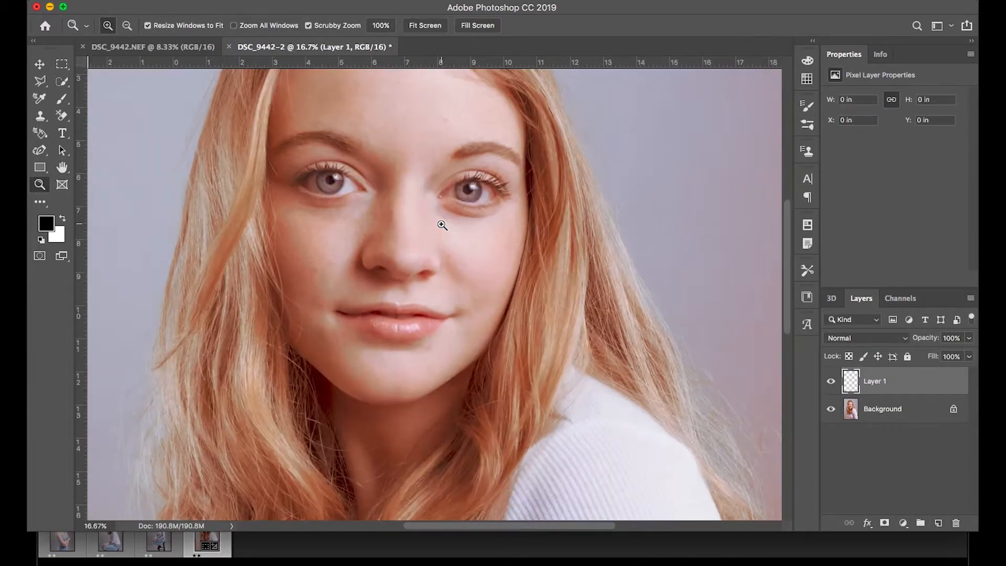
click(442, 225)
scroll(377, 196, up, 5)
scroll(376, 196, left, 4)
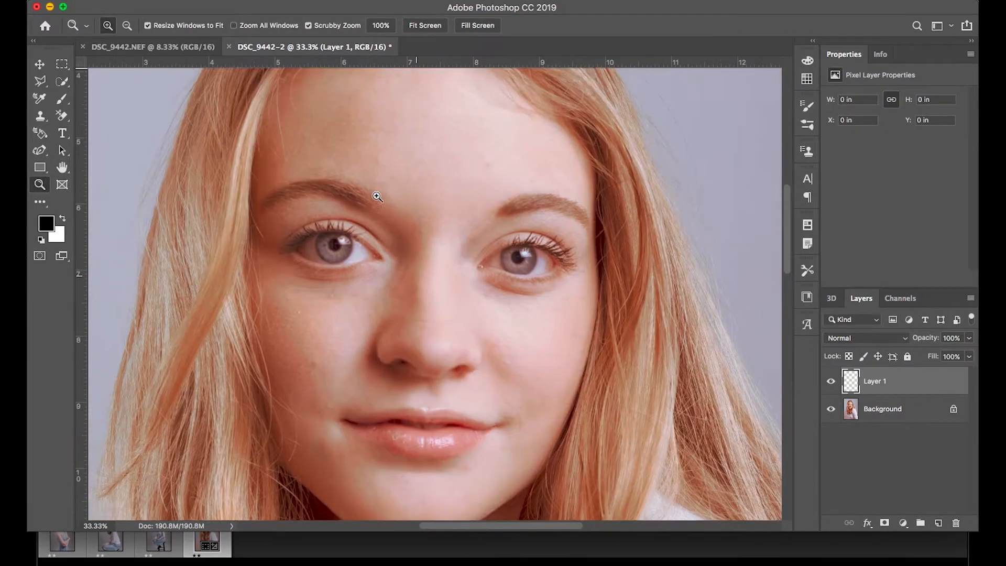
scroll(376, 196, down, 4)
scroll(377, 196, right, 2)
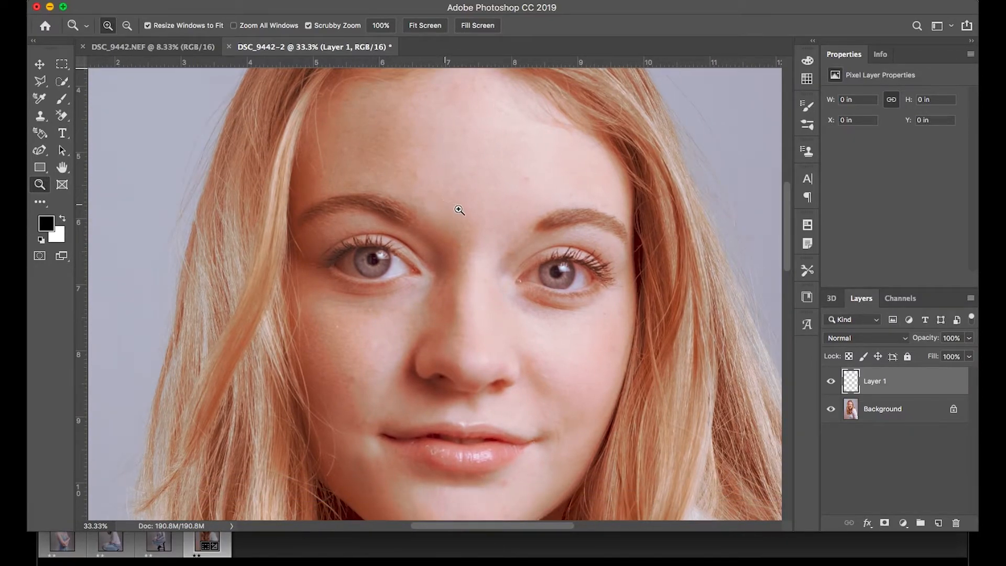
key(j)
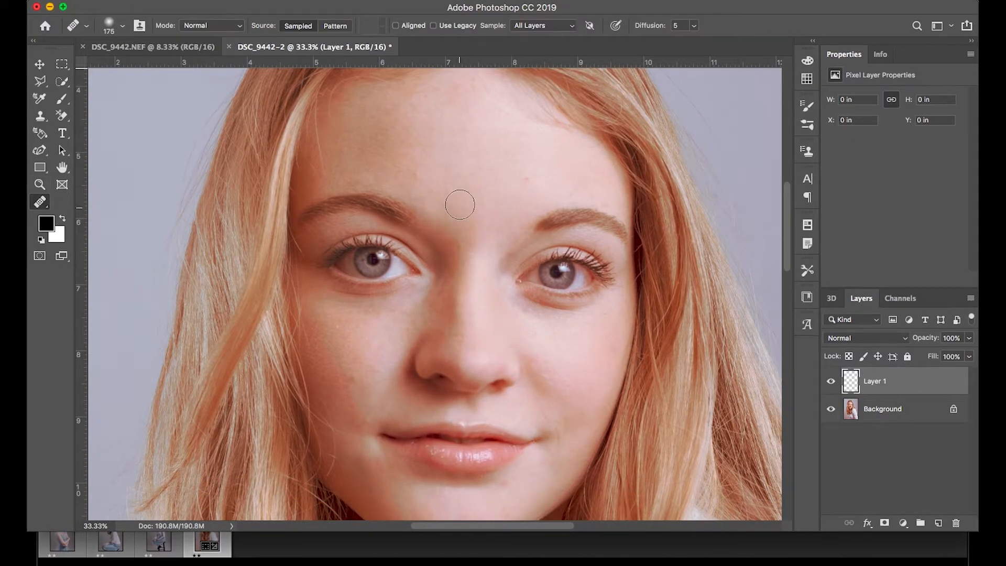
key(z)
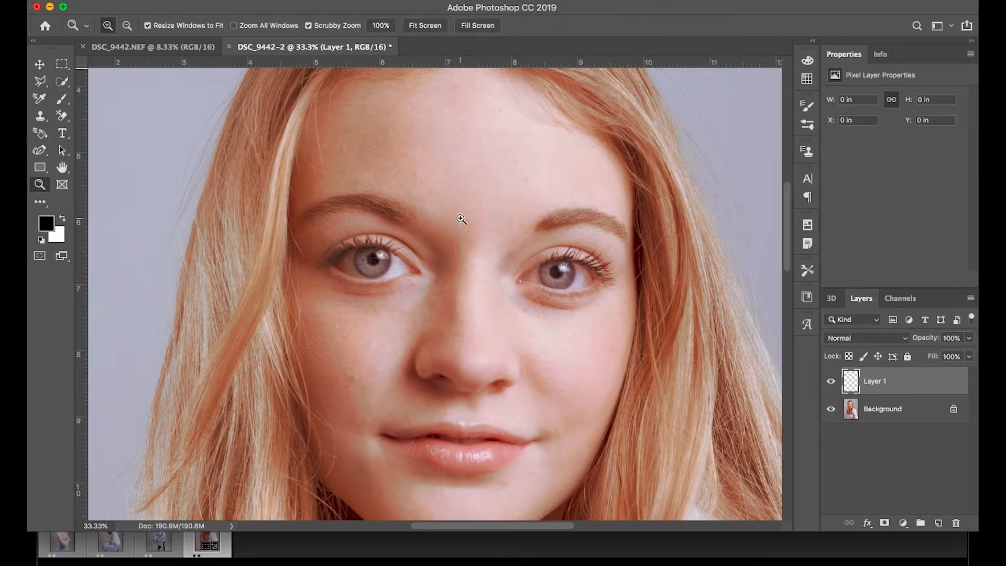
click(460, 218)
scroll(434, 201, up, 1)
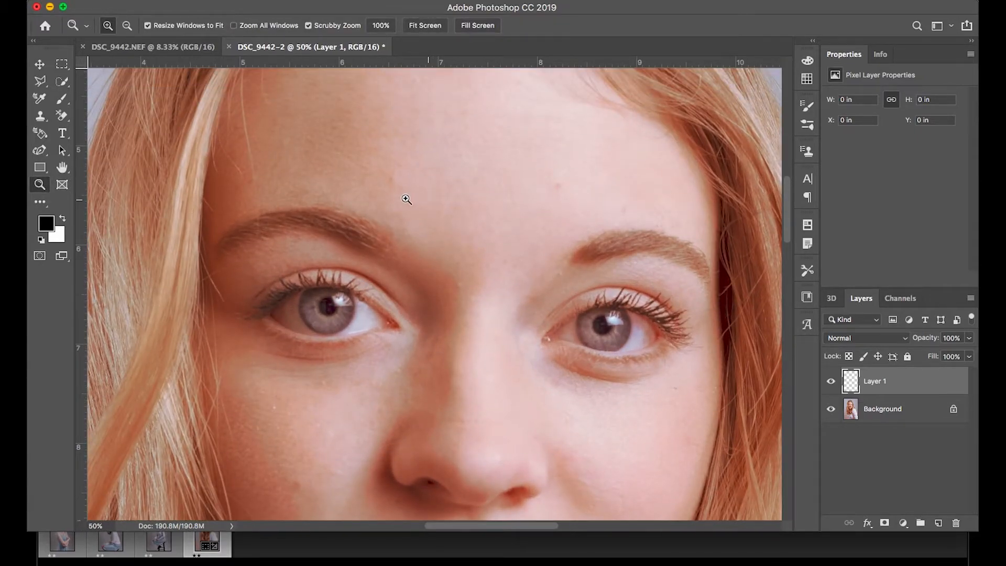
key(j)
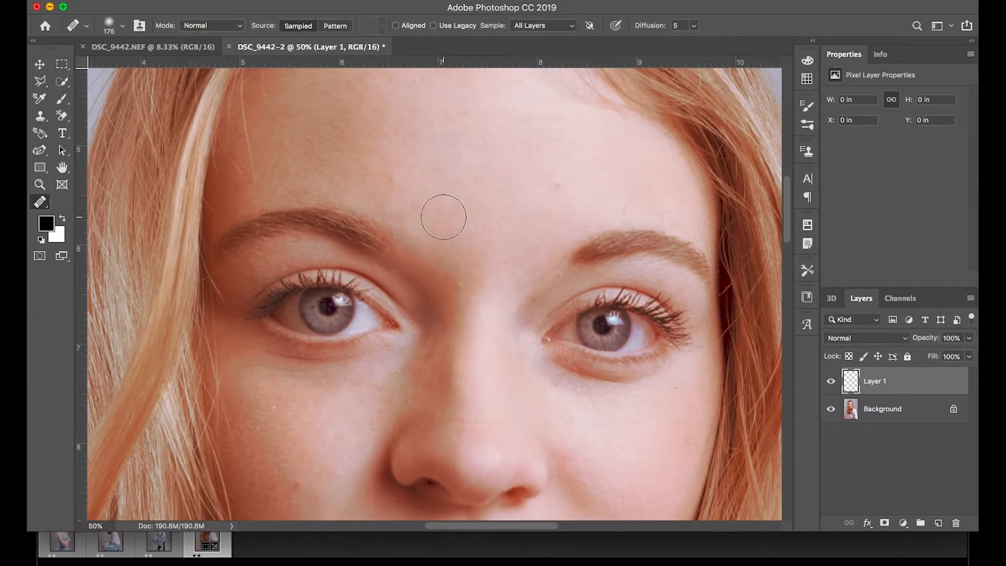
key(bracketleft)
key(bracketleft)
key(bracketleft)
key(bracketleft)
click(395, 183)
click(607, 200)
alt+click(423, 183)
mouse_move(391, 180)
mouse_down()
mouse_move(506, 213)
mouse_move(548, 210)
mouse_move(556, 188)
mouse_move(542, 204)
mouse_up()
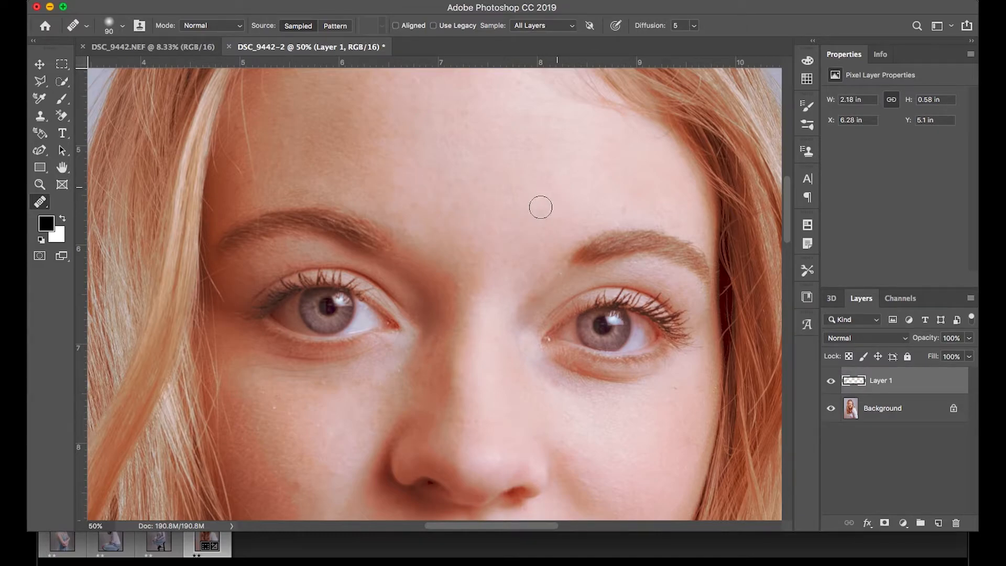
drag(623, 207, 629, 209)
- Heal the remaining small spots between the eyebrows, on the cheek, around the mouth and on the forehead
scroll(562, 205, down, 3)
click(543, 242)
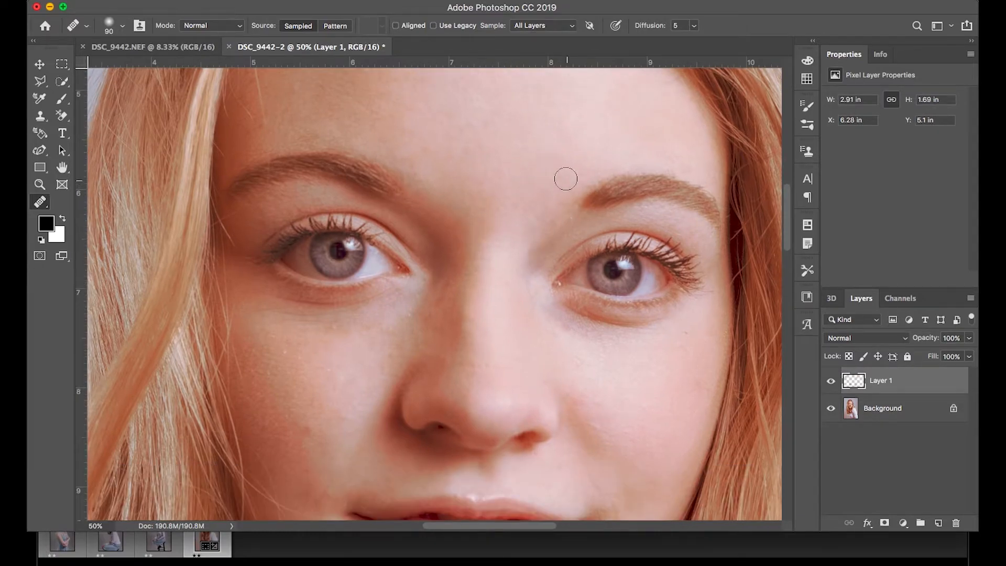
scroll(577, 176, down, 7)
scroll(577, 176, left, 3)
click(364, 298)
click(450, 338)
click(408, 330)
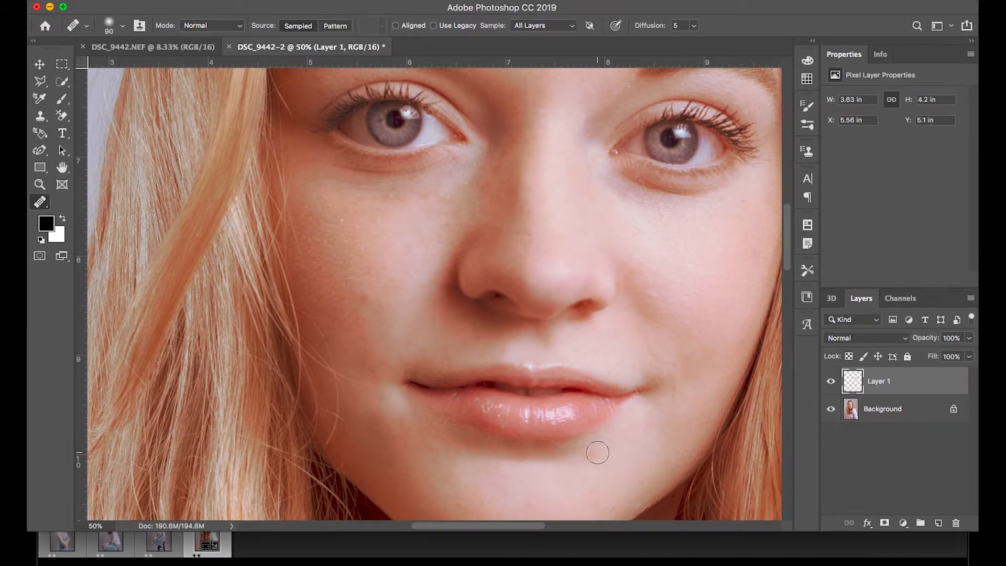
click(597, 452)
scroll(613, 356, down, 5)
scroll(614, 355, up, 18)
scroll(505, 202, right, 5)
click(478, 173)
- Remove the stray hairs crossing the forehead and temple beside the long front strand with a 15 px Healing Brush
scroll(470, 174, left, 6)
scroll(471, 173, down, 2)
key(bracketleft)
key(bracketleft)
key(bracketleft)
key(bracketleft)
key(bracketleft)
key(bracketleft)
key(bracketleft)
key(bracketleft)
key(bracketleft)
key(bracketleft)
key(bracketleft)
drag(344, 149, 340, 108)
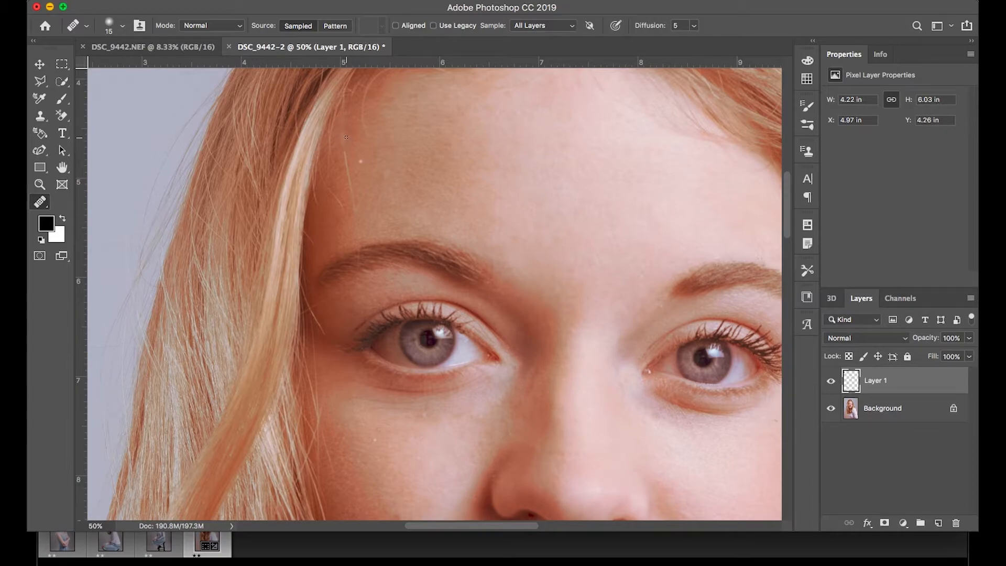
click(365, 154)
click(320, 174)
click(368, 89)
click(308, 236)
click(303, 310)
click(334, 310)
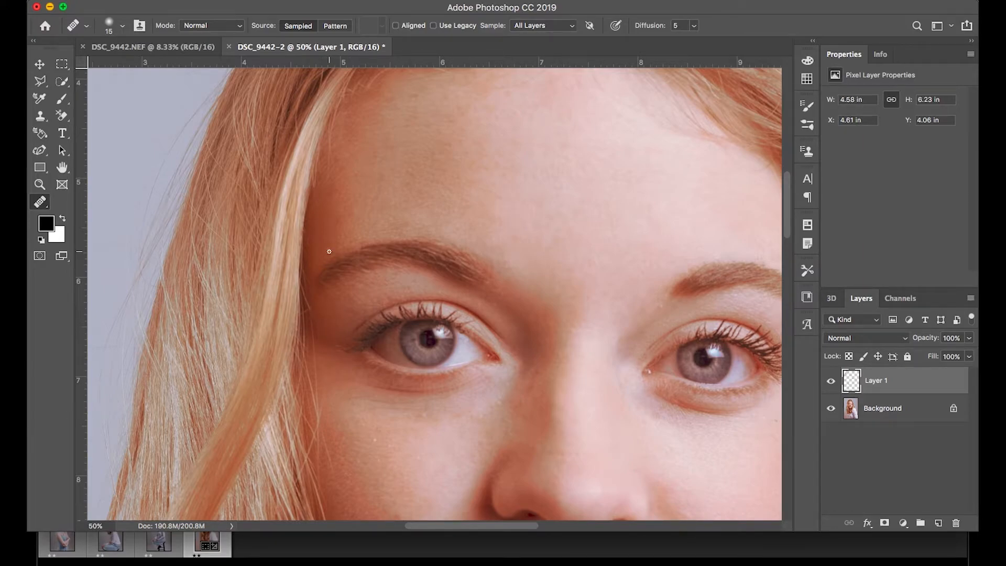
- Rename the skin retouching layer to "Face Touchup"
scroll(329, 251, right, 5)
scroll(329, 251, down, 5)
scroll(329, 251, right, 2)
double_click(875, 380)
text(Face Touchup)
key(Return)
- Add a new layer above Face Touchup and name it "Hair"
click(938, 522)
double_click(883, 382)
text(Hair)
key(Return)
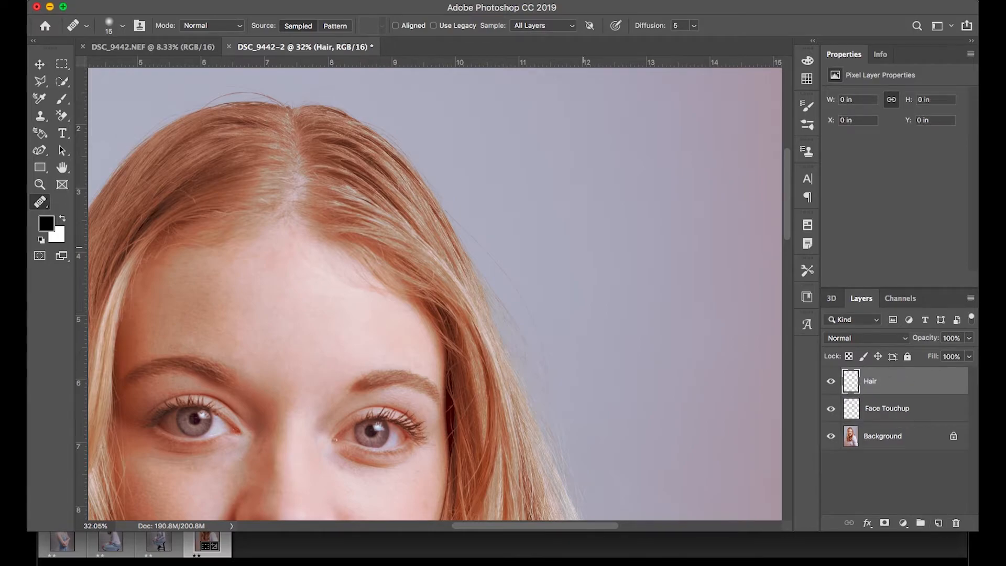
- Set the Clone Stamp to Darken mode and cover the flyaway hairs against the backdrop at the head's upper right side
key(s)
scroll(372, 207, down, 2)
click(230, 25)
click(215, 74)
drag(309, 186, 347, 237)
scroll(337, 193, down, 5)
scroll(337, 194, right, 3)
scroll(409, 422, right, 1)
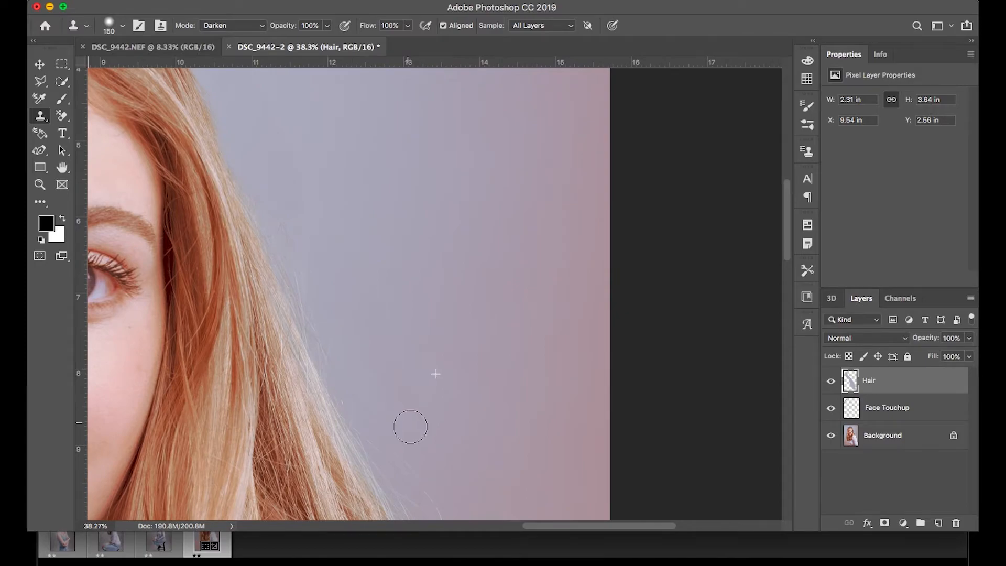
- Clone clean backdrop over the flyaways along the right edge of the hair from eye level down past the shoulder
scroll(306, 286, down, 4)
scroll(306, 285, right, 2)
drag(248, 165, 371, 388)
alt+click(396, 348)
mouse_move(378, 394)
mouse_down()
mouse_move(416, 402)
mouse_move(480, 456)
mouse_up()
key(space)
drag(472, 437, 390, 308)
key(bracketright)
key(bracketright)
alt+click(333, 237)
mouse_move(313, 313)
mouse_down()
mouse_move(423, 416)
mouse_move(477, 313)
mouse_up()
alt+click(397, 240)
alt+click(321, 245)
drag(294, 291, 435, 443)
drag(446, 360, 464, 393)
scroll(452, 372, down, 1)
scroll(441, 363, down, 4)
alt+click(422, 231)
drag(428, 244, 439, 259)
scroll(440, 259, down, 3)
alt+click(441, 215)
drag(438, 322, 469, 385)
scroll(469, 385, down, 3)
- Clone out the loose hairs standing up from the crown of the head with a smaller Clone Stamp brush
key(super+minus)
key(super+minus)
key(super+minus)
super+click(426, 159)
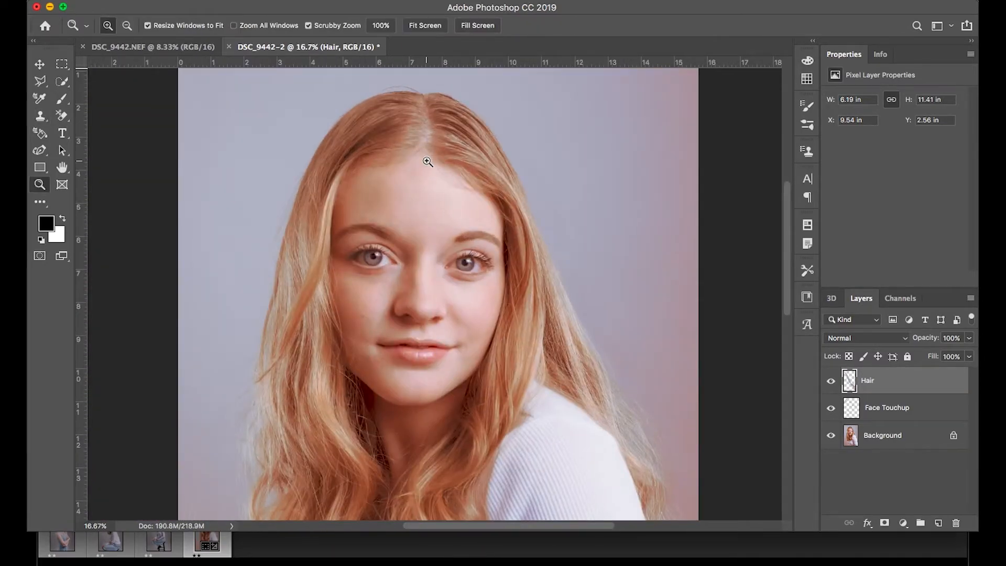
super+click(431, 168)
key(bracketleft)
key(bracketleft)
alt+click(399, 181)
drag(375, 233, 554, 235)
- Reduce the Clone Stamp brush further and paint out the flyaways along the upper left side of the hair
key(bracketleft)
key(bracketleft)
mouse_move(464, 254)
mouse_down()
mouse_move(392, 239)
mouse_move(271, 270)
mouse_up()
mouse_move(275, 243)
mouse_down()
mouse_move(362, 188)
mouse_move(246, 318)
mouse_up()
drag(247, 318, 261, 244)
drag(312, 198, 240, 272)
drag(240, 272, 339, 220)
drag(339, 220, 285, 299)
mouse_move(314, 257)
mouse_down()
mouse_move(340, 196)
mouse_move(272, 346)
mouse_up()
- Enlarge the Clone Stamp to 150 px and cover the stray hairs down the left side to below chin level
key(bracketright)
key(bracketright)
drag(277, 340, 370, 164)
mouse_move(288, 267)
mouse_down()
mouse_move(339, 148)
mouse_move(360, 175)
mouse_move(249, 471)
mouse_up()
alt+click(310, 176)
alt+click(241, 260)
drag(270, 289, 252, 390)
alt+click(242, 268)
mouse_move(278, 325)
mouse_down()
mouse_move(244, 272)
mouse_move(230, 450)
mouse_up()
mouse_move(205, 503)
mouse_down()
mouse_move(221, 381)
mouse_move(261, 304)
mouse_move(217, 421)
mouse_move(232, 273)
mouse_up()
drag(225, 304, 166, 447)
drag(187, 341, 209, 256)
drag(209, 256, 224, 373)
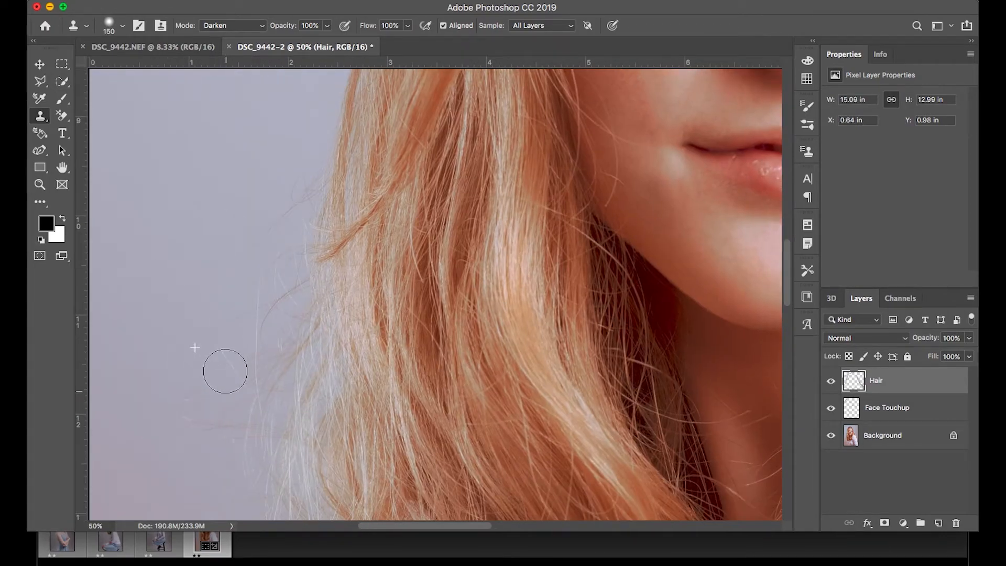
drag(173, 319, 203, 271)
- Enlarge the Clone Stamp to 200 px and cover the stray hairs along the left side of the hair from chin to shoulder level
alt+click(203, 261)
key(bracketright)
key(bracketright)
mouse_move(268, 286)
mouse_down()
mouse_move(233, 373)
mouse_move(318, 147)
mouse_move(312, 160)
mouse_up()
drag(210, 387, 259, 241)
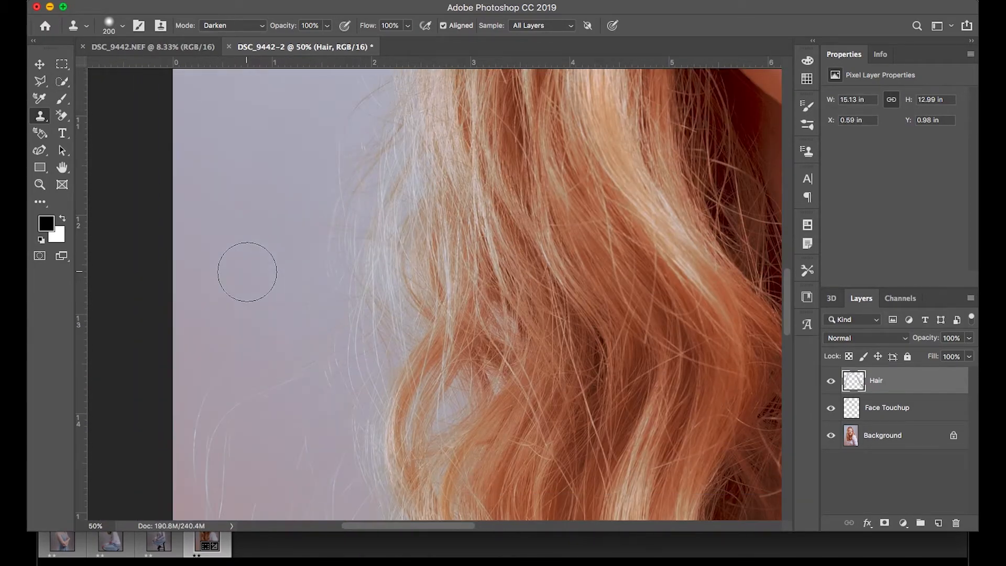
drag(262, 275, 287, 280)
drag(228, 335, 238, 277)
drag(233, 238, 291, 145)
scroll(336, 245, down, 5)
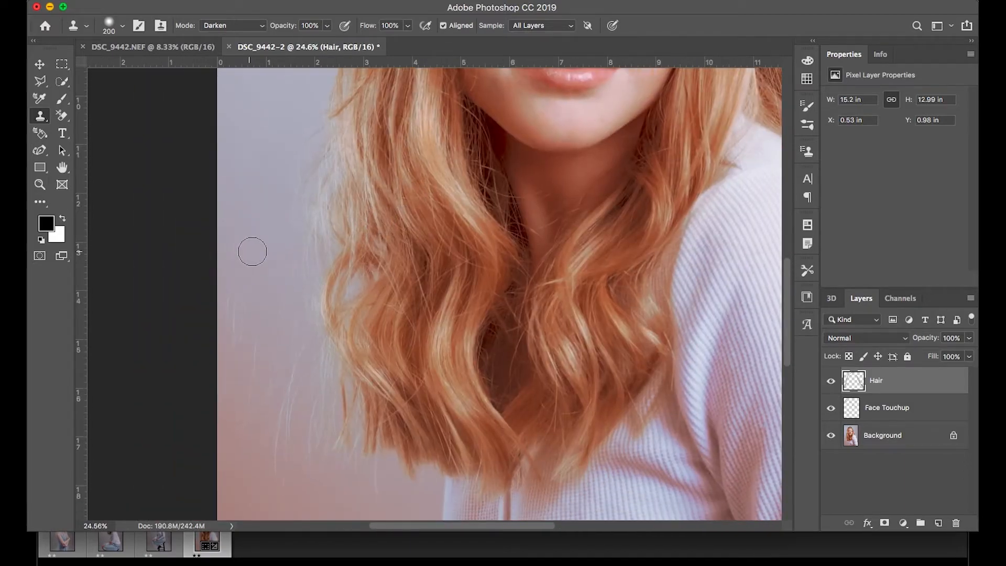
scroll(245, 254, up, 4)
key(bracketright)
key(bracketright)
alt+click(213, 137)
drag(205, 267, 215, 288)
key(super+z)
- Resample the backdrop, clone over wisps near the picture's left edge at shoulder level with a 150 px brush, and undo the last stroke
alt+click(217, 152)
key(bracketleft)
key(bracketleft)
key(bracketleft)
key(bracketleft)
key(bracketleft)
drag(216, 211, 205, 241)
drag(198, 278, 204, 283)
scroll(202, 213, up, 2)
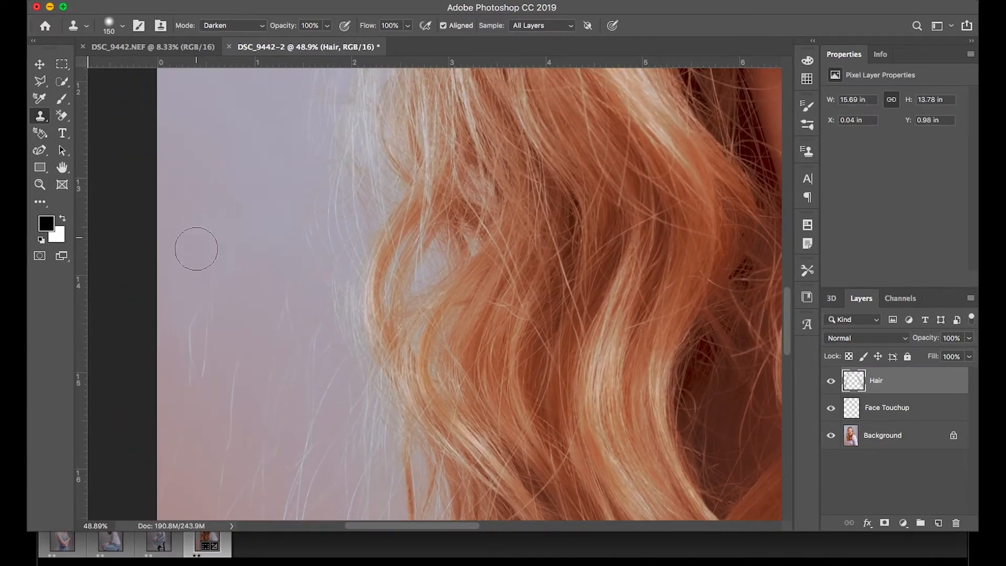
key(super+z)
- Shrink the Clone Stamp brush and paint out the long thin strays left of the lower hair, resampling nearby backdrop for each area
key(bracketleft)
key(bracketleft)
key(bracketleft)
key(bracketleft)
key(bracketleft)
alt+click(217, 377)
mouse_move(191, 390)
mouse_down()
mouse_move(230, 416)
mouse_move(202, 339)
mouse_up()
alt+click(189, 454)
drag(173, 453, 192, 399)
alt+click(224, 287)
drag(242, 291, 225, 481)
alt+click(176, 423)
drag(194, 419, 193, 387)
- Clone out the remaining loose hairs beside the lower left hair ends and fit the whole portrait in view
scroll(301, 340, down, 4)
scroll(301, 341, left, 2)
drag(306, 360, 334, 315)
drag(319, 436, 345, 404)
scroll(282, 318, down, 5)
scroll(283, 318, right, 2)
double_click(61, 167)
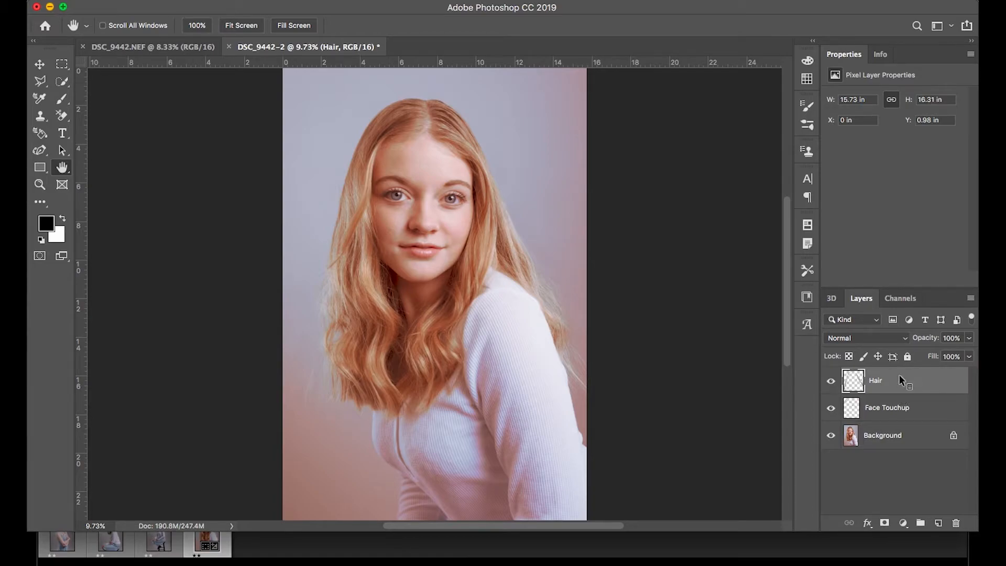
- Stamp all visible layers into a new merged layer above the Hair layer
key(alt+shift+super+e)
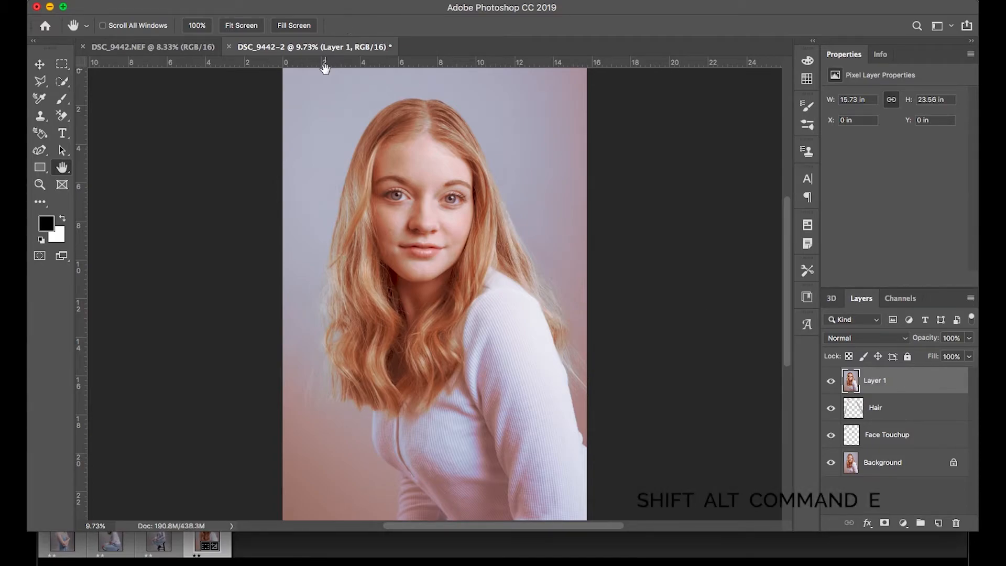
click(39, 185)
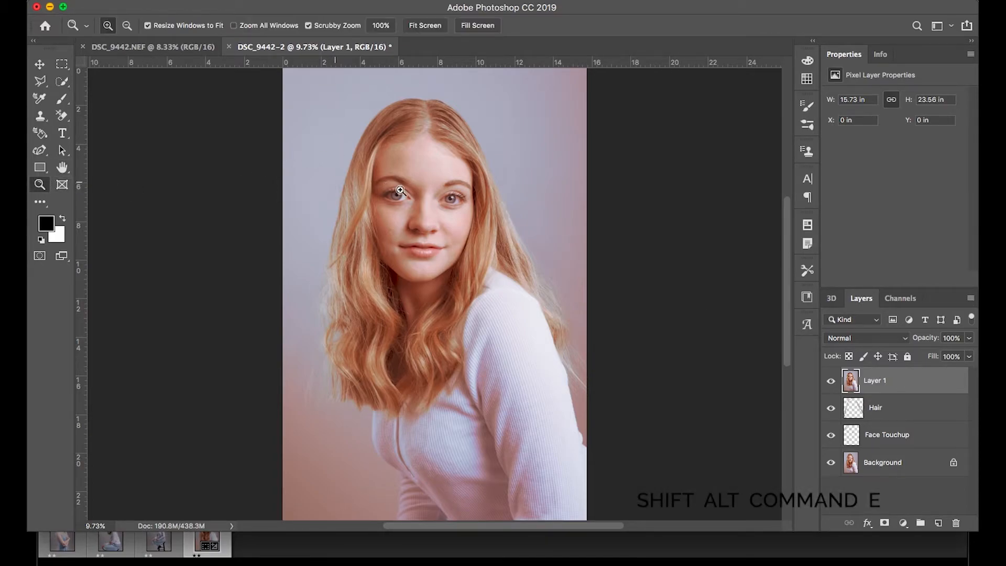
click(448, 210)
click(413, 192)
click(412, 192)
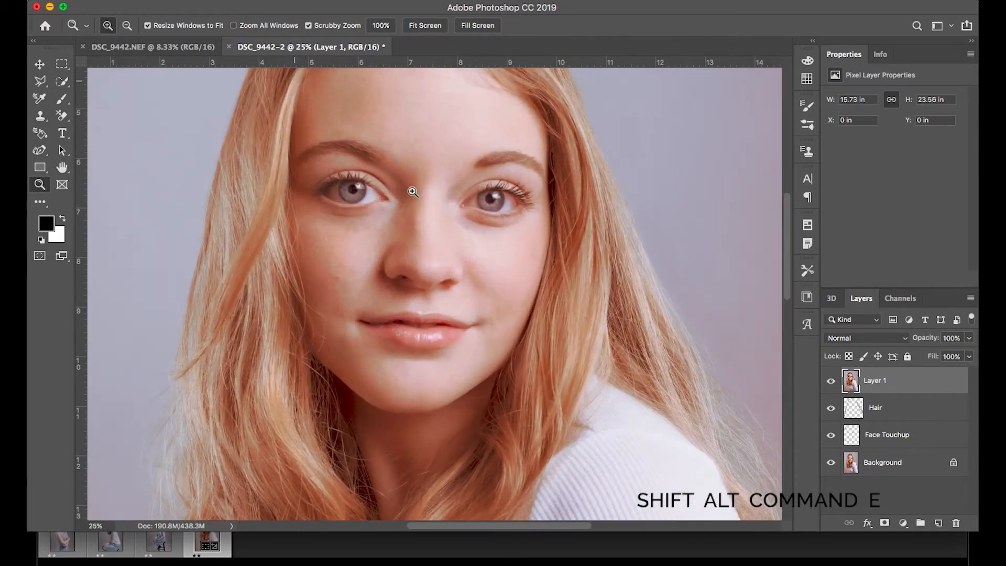
scroll(369, 190, up, 3)
click(402, 240)
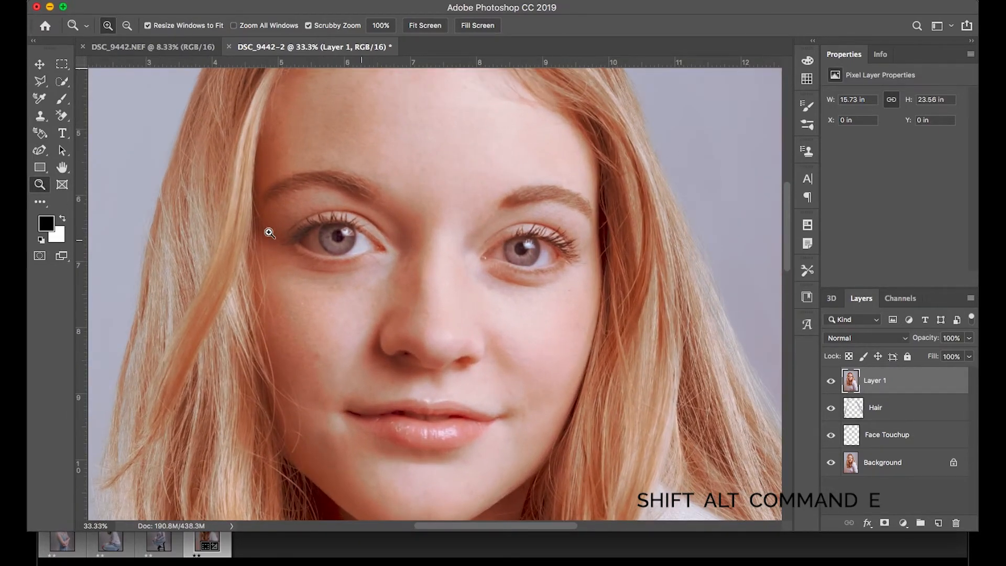
- Set up the Dodge tool for the eyes with a 15 px brush, the Shadows range and 18% exposure
click(40, 202)
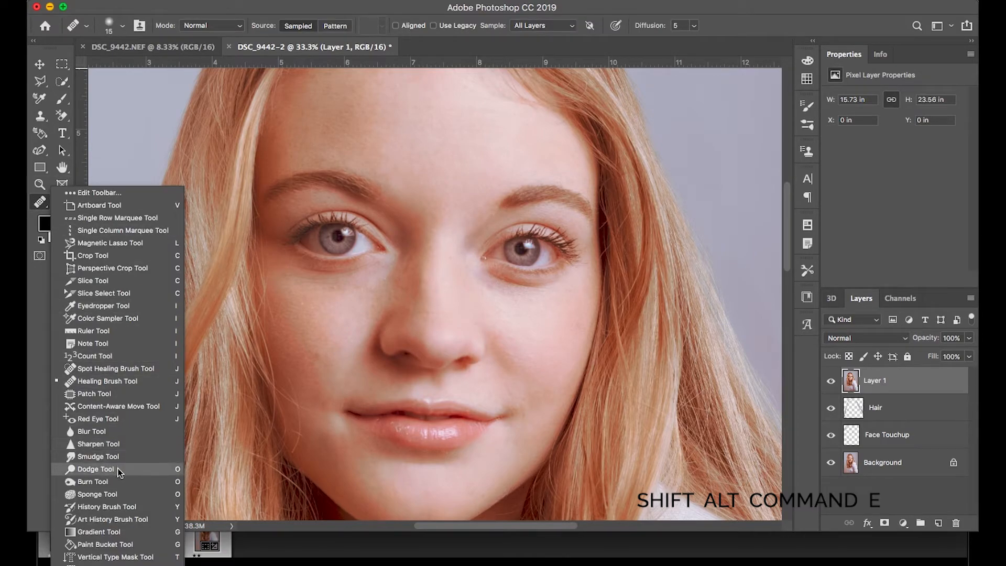
click(99, 469)
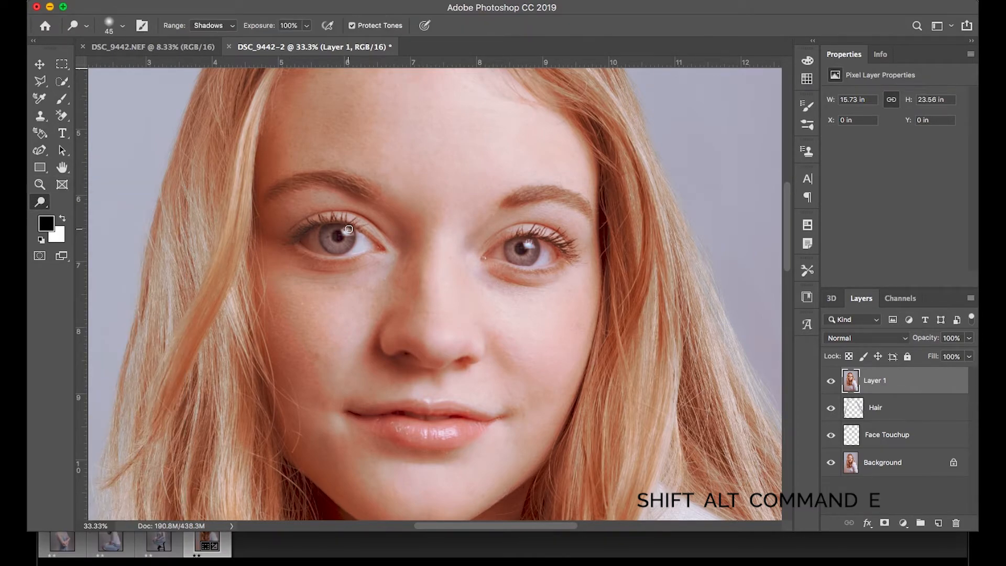
scroll(349, 229, up, 5)
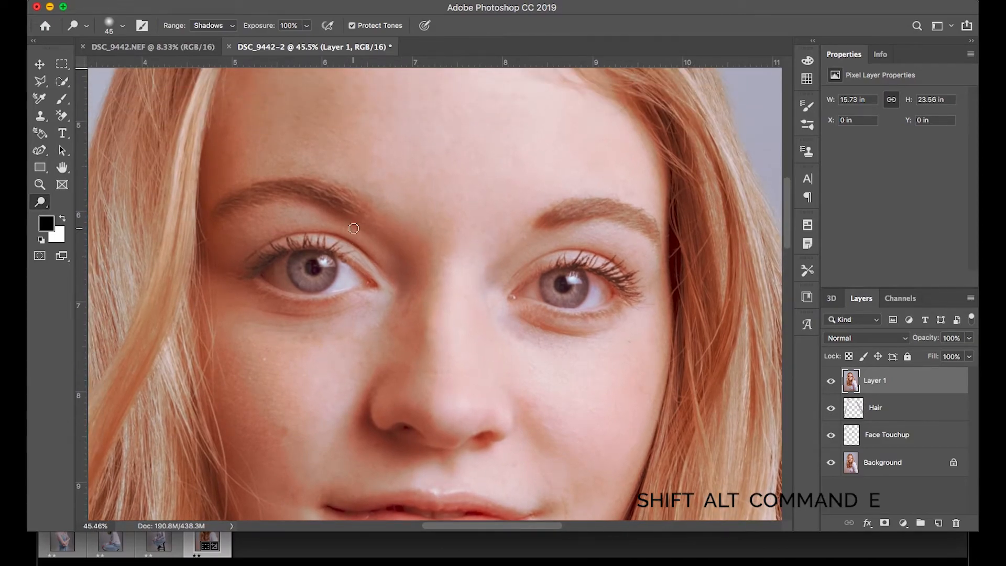
scroll(354, 228, up, 3)
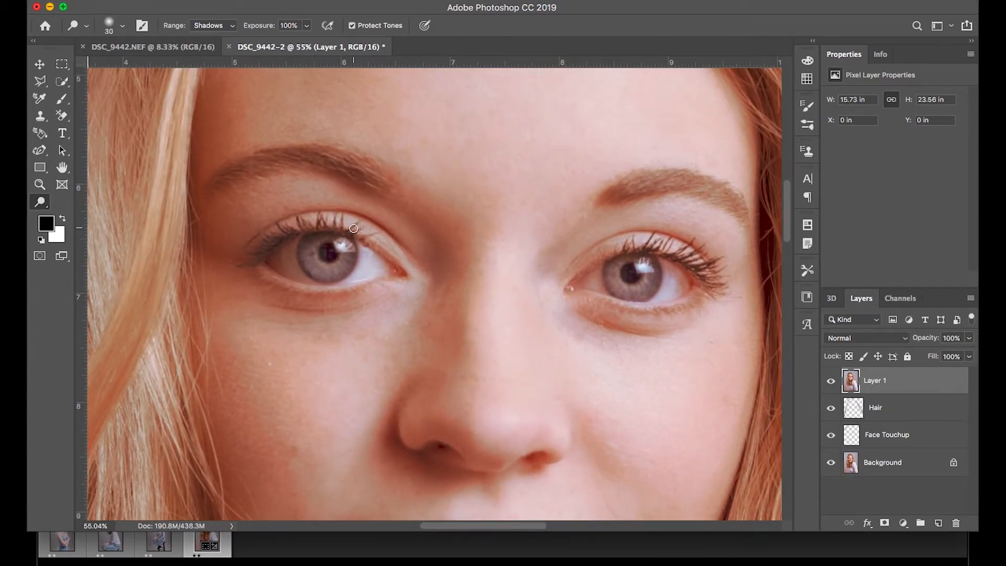
click(212, 25)
click(215, 25)
drag(265, 26, 209, 26)
drag(261, 29, 264, 31)
- Delete the merged layer after comparing it on and off, and stamp the visible layers into a fresh one above Hair
click(831, 381)
click(831, 382)
click(832, 382)
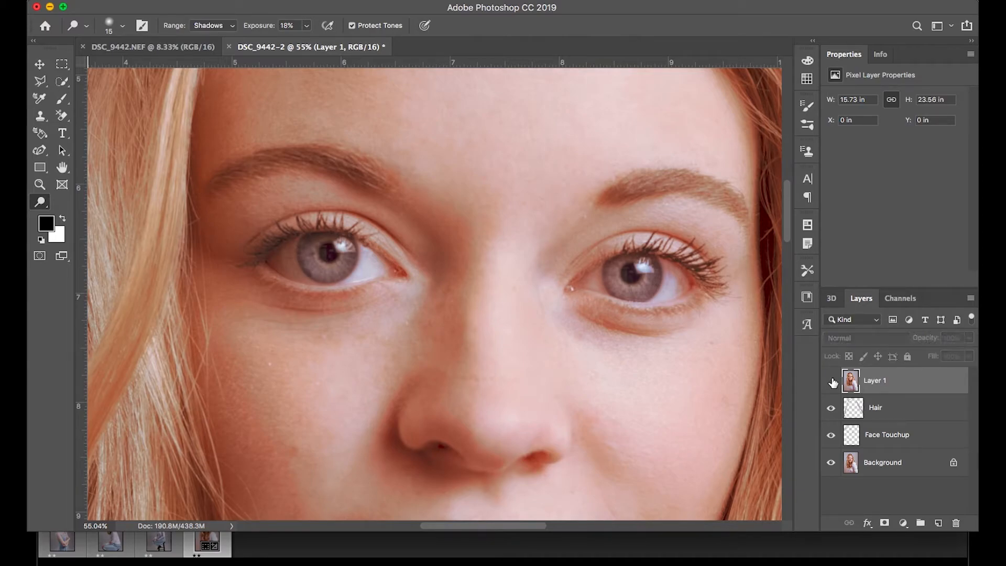
click(833, 385)
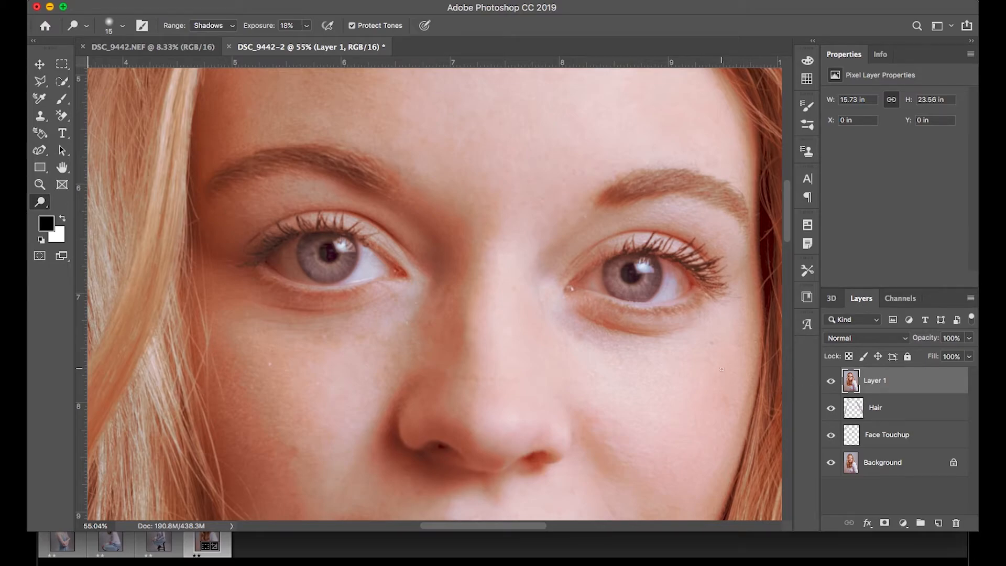
key(BackSpace)
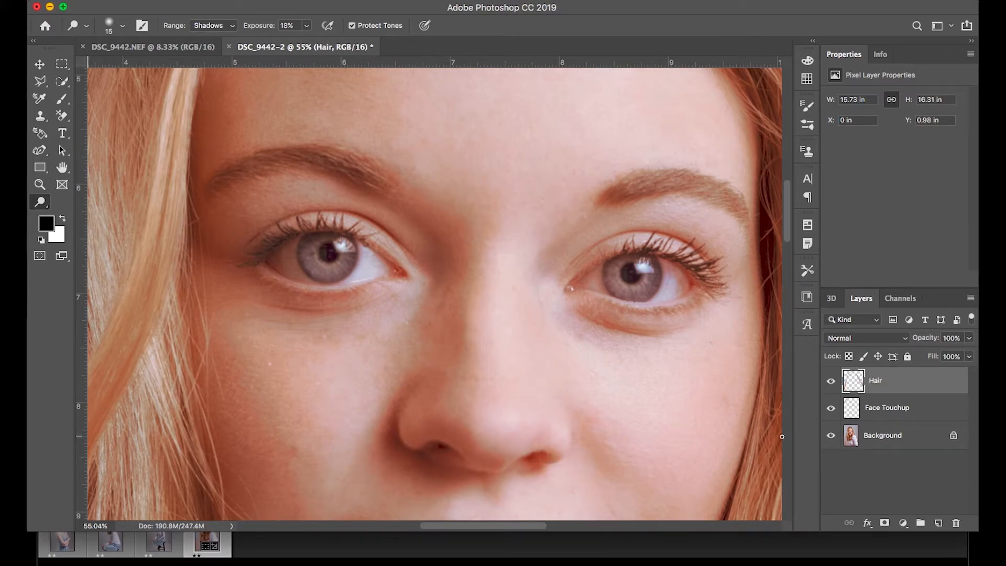
key(alt+shift+super+e)
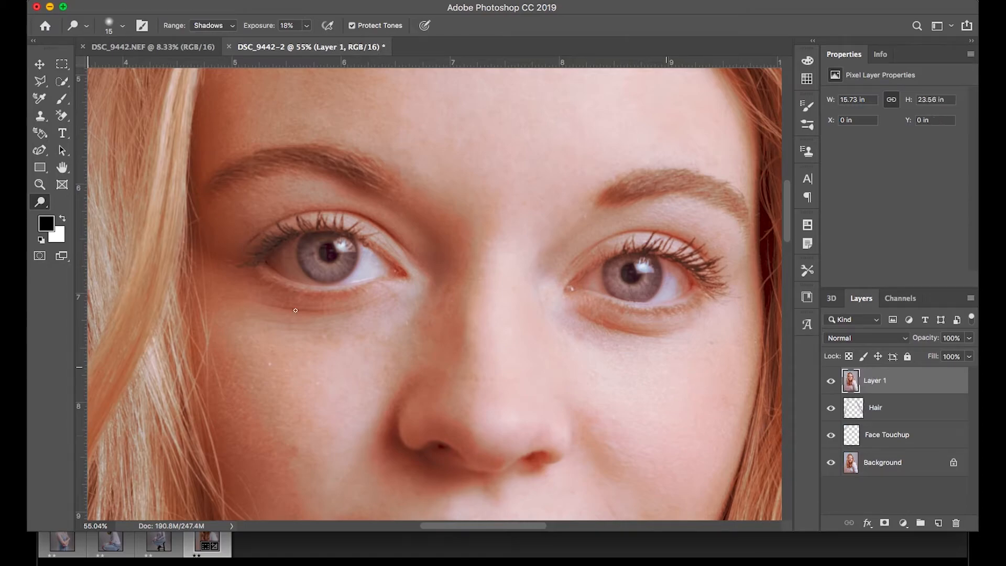
- Darken the iris of the eye on the picture's right using a small Burn tool brush in the Shadows range at 11% exposure
click(42, 203)
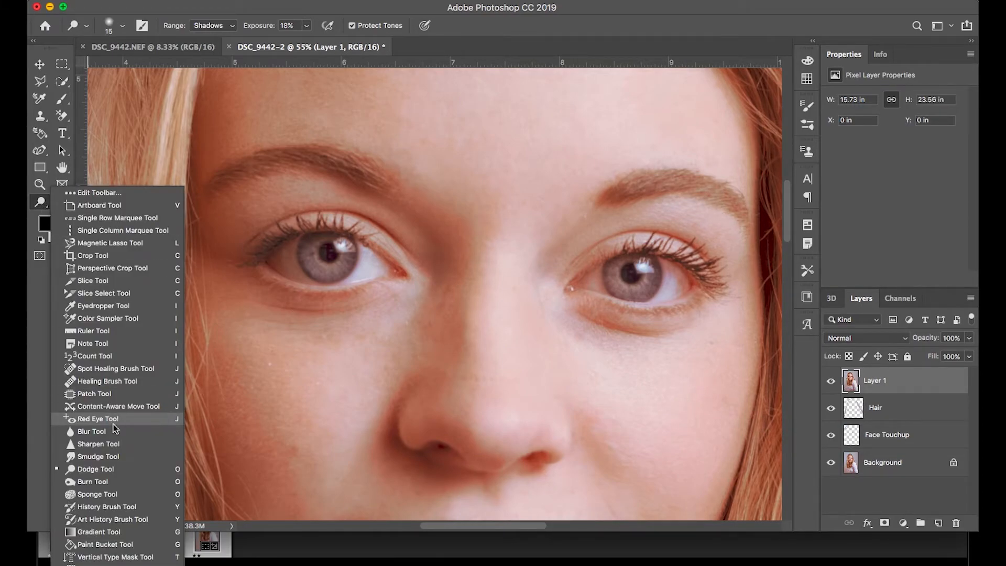
click(94, 481)
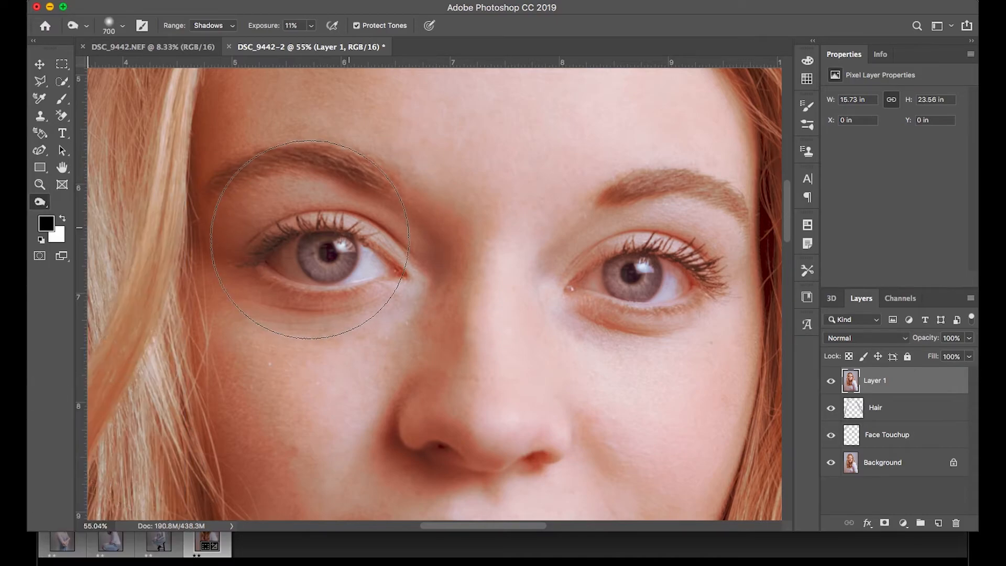
key(bracketleft)
key(bracketleft)
key(bracketleft)
key(bracketleft)
key(bracketleft)
key(bracketleft)
key(bracketleft)
key(bracketleft)
key(bracketleft)
key(bracketleft)
key(bracketleft)
key(bracketleft)
key(bracketleft)
key(bracketleft)
key(bracketleft)
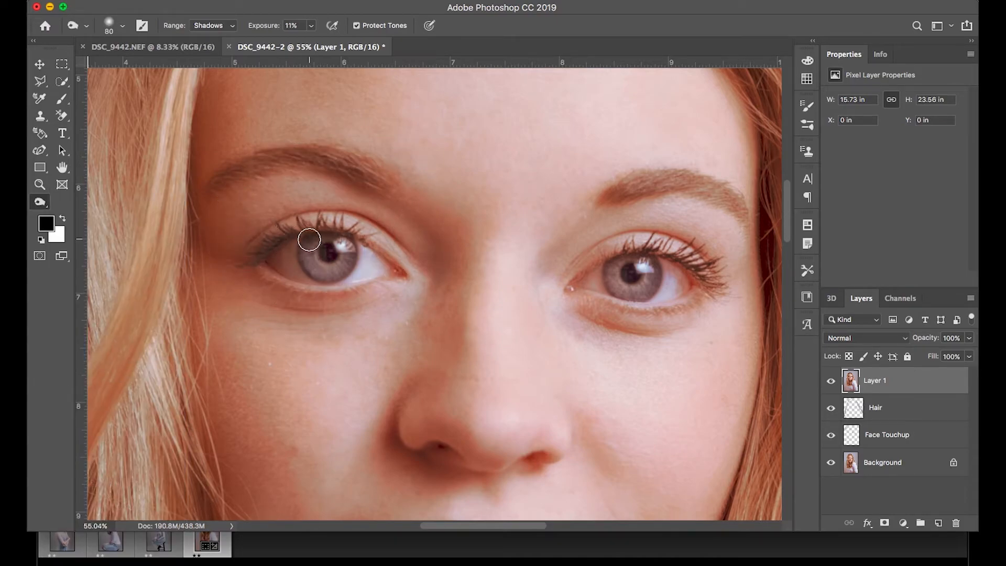
key(bracketleft)
key(bracketleft)
key(bracketleft)
key(bracketleft)
drag(657, 261, 663, 277)
- Enlarge the Burn brush slightly and darken the pupils of both eyes
key(bracketright)
key(bracketright)
key(bracketright)
drag(328, 247, 329, 251)
drag(635, 271, 633, 277)
- Burn the upper lashes and outer corner of the eye on the picture's left with a 30 px brush, then compare before and after
key(bracketleft)
key(bracketleft)
key(bracketleft)
key(bracketright)
mouse_move(281, 240)
mouse_down()
mouse_move(267, 237)
mouse_move(249, 263)
mouse_up()
drag(324, 227, 358, 228)
click(830, 382)
click(830, 382)
- Lighten the irises of both eyes using the Dodge tool with a 30 px brush at 18% exposure
click(40, 202)
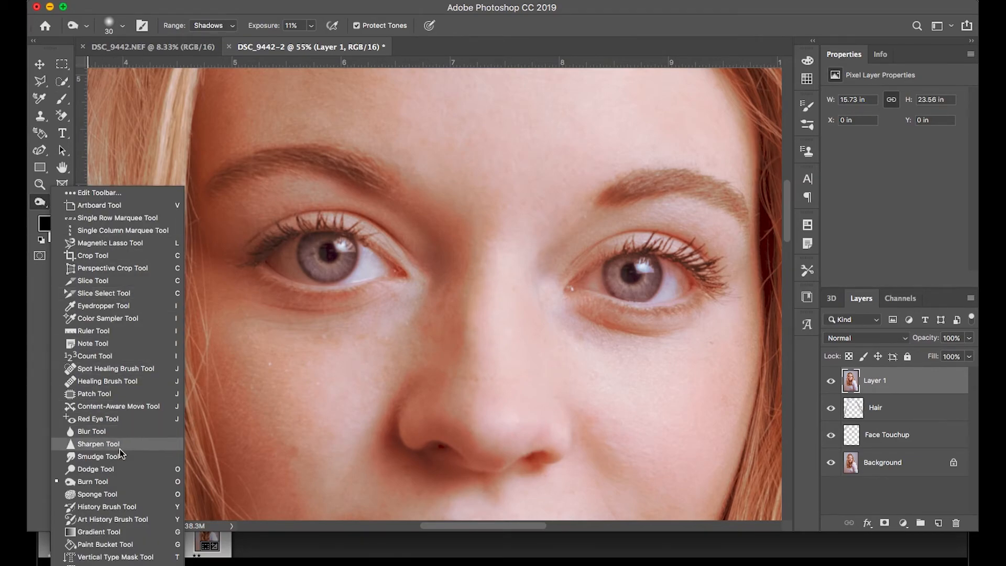
click(117, 467)
key(bracketright)
key(bracketright)
key(bracketright)
mouse_move(312, 243)
mouse_down()
mouse_move(330, 273)
mouse_move(346, 252)
mouse_move(343, 264)
mouse_move(308, 254)
mouse_up()
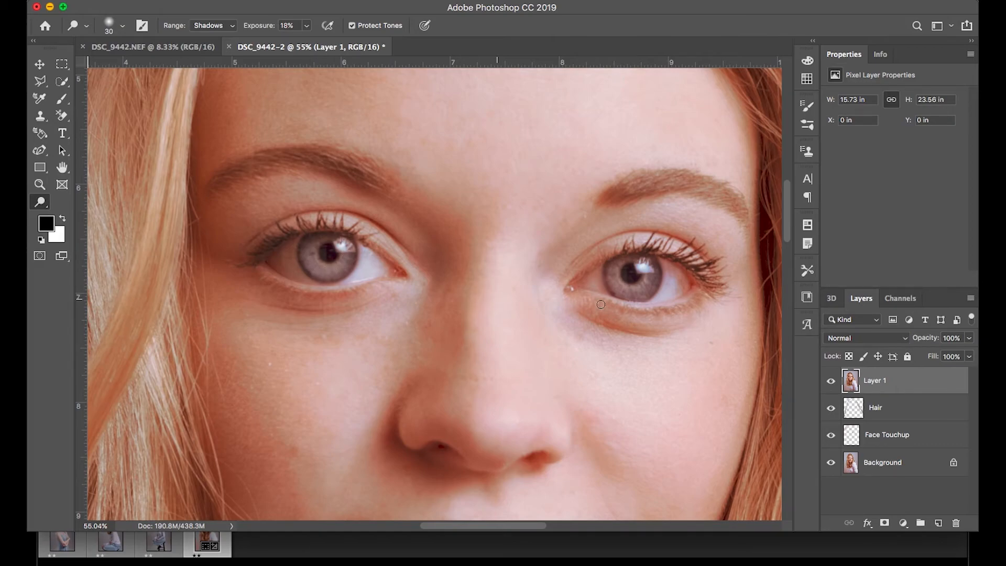
mouse_move(649, 281)
mouse_down()
mouse_move(624, 290)
mouse_move(614, 274)
mouse_up()
- Compare the eye retouching with and without the merged layer, both close up and on the full portrait
click(830, 381)
click(830, 382)
click(829, 383)
click(830, 383)
double_click(63, 168)
click(831, 384)
click(830, 384)
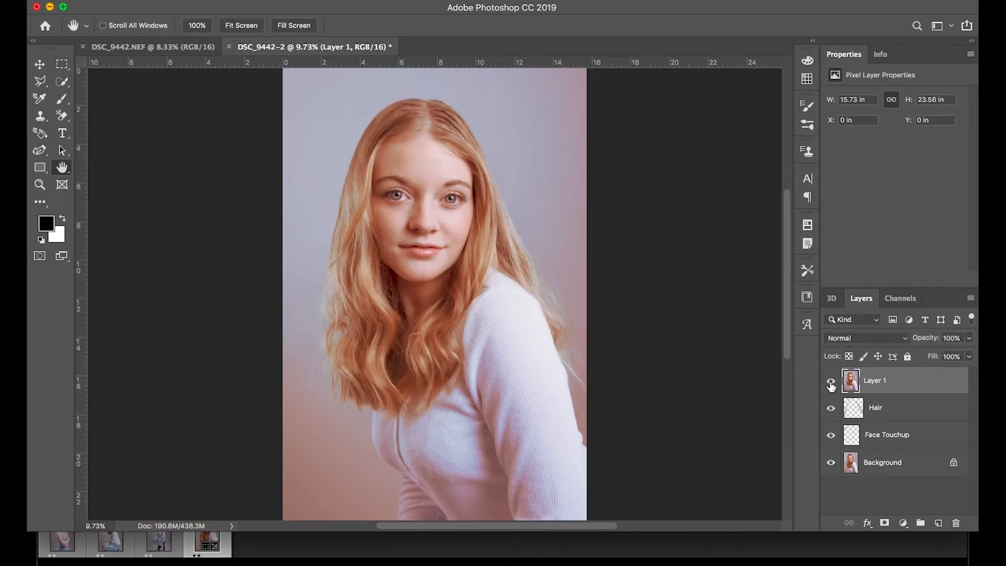
click(831, 385)
click(830, 384)
- Stamp the visible layers into another new top layer and open the Unsharp Mask filter on it
key(super+alt+shift+e)
click(357, 1)
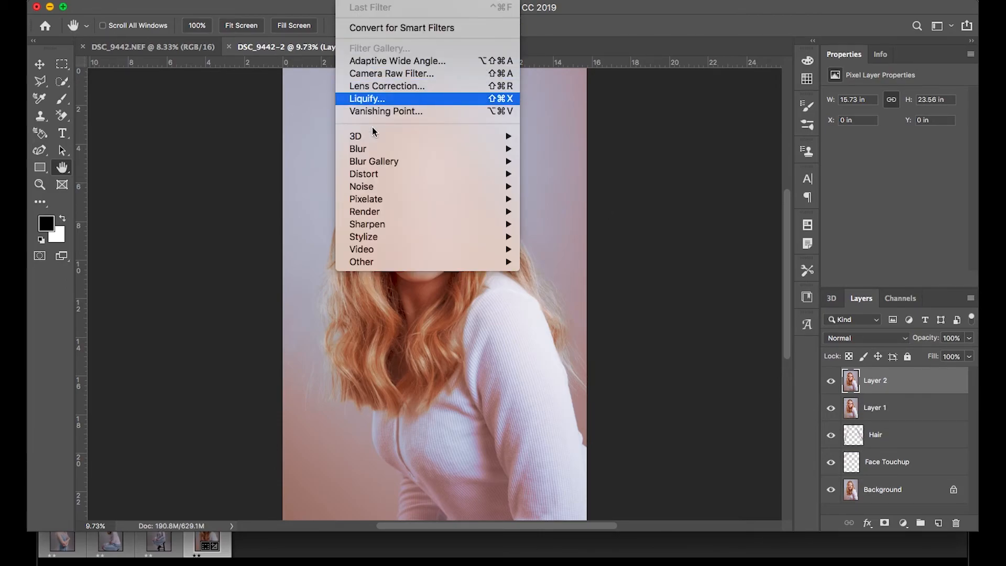
mouse_move(378, 202)
mouse_move(378, 224)
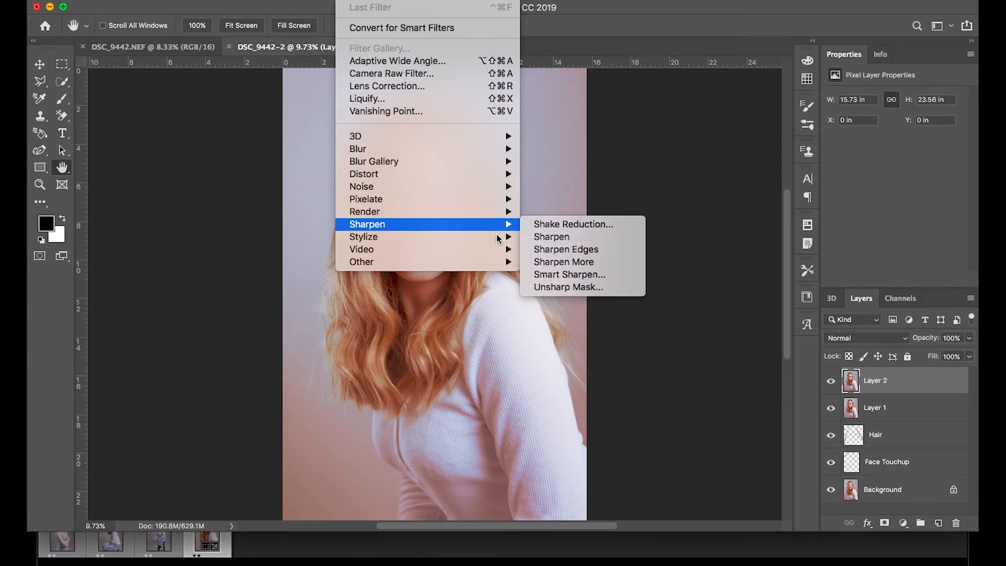
click(551, 287)
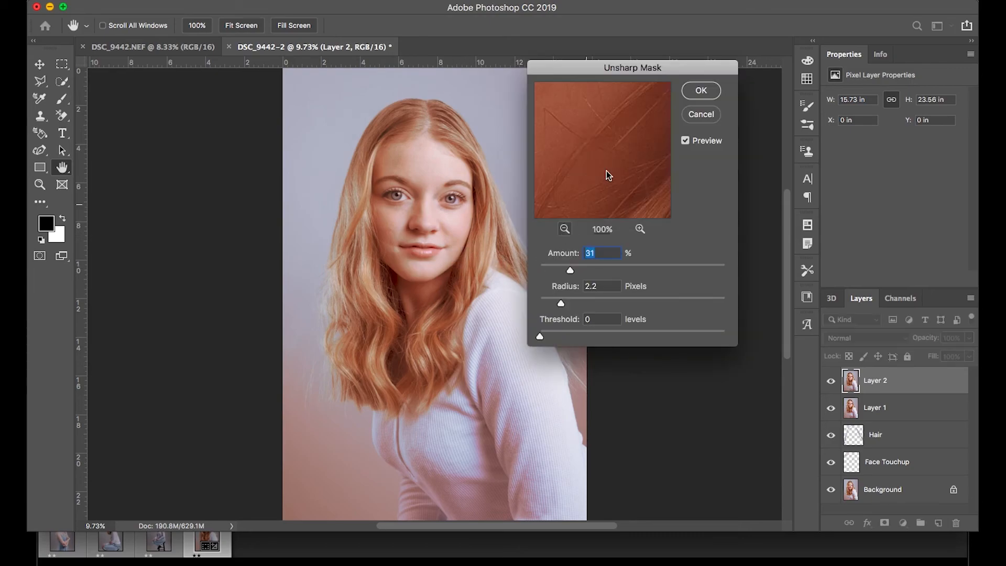
- Sharpen the top layer with an Unsharp Mask amount of 56%, judging it on an eye in the preview, and save the document
drag(626, 140, 500, 142)
drag(652, 130, 515, 129)
drag(613, 136, 509, 135)
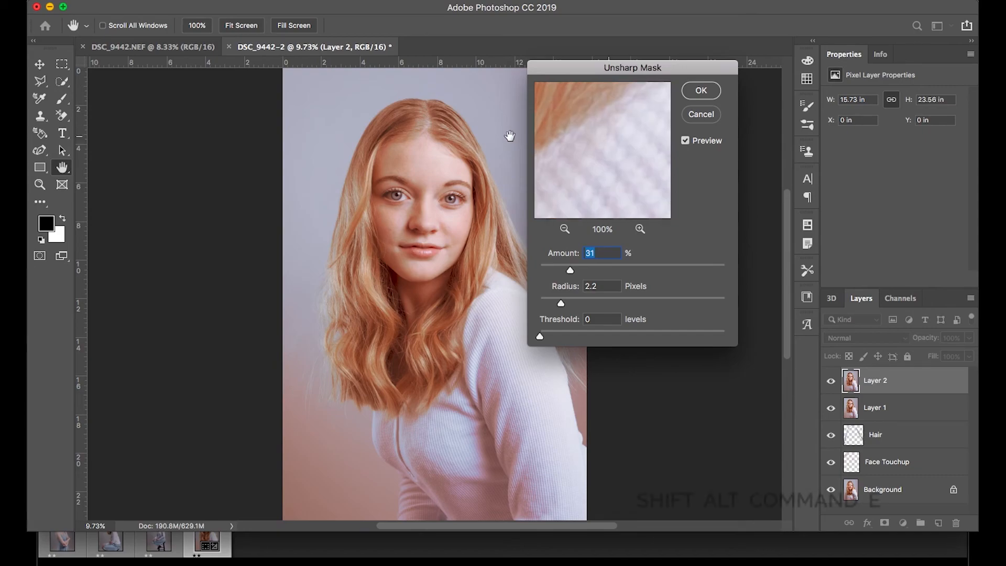
drag(568, 152, 733, 234)
drag(604, 155, 825, 207)
drag(608, 130, 603, 202)
drag(611, 98, 598, 270)
drag(628, 153, 560, 203)
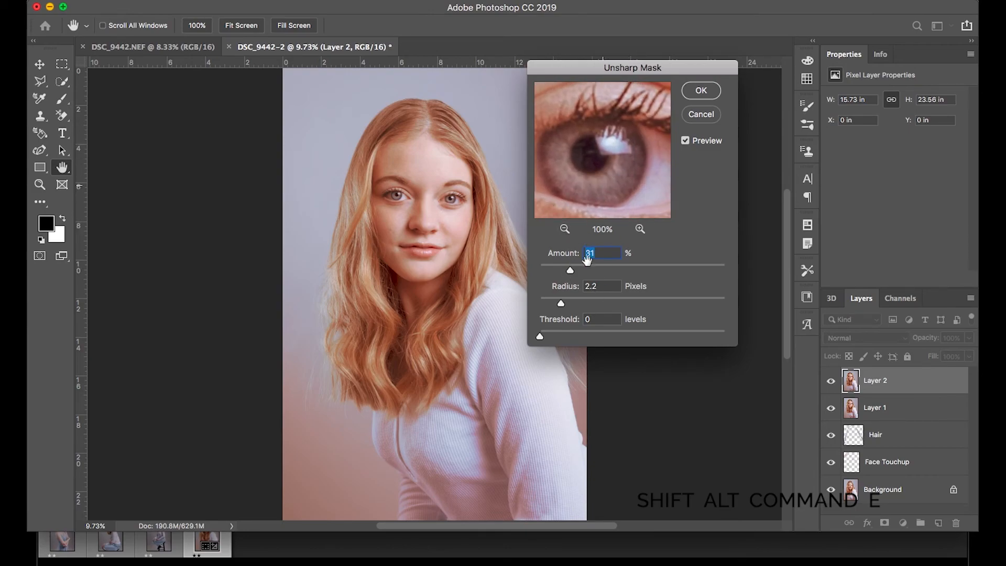
mouse_move(571, 268)
mouse_down()
mouse_move(541, 272)
mouse_move(589, 270)
mouse_up()
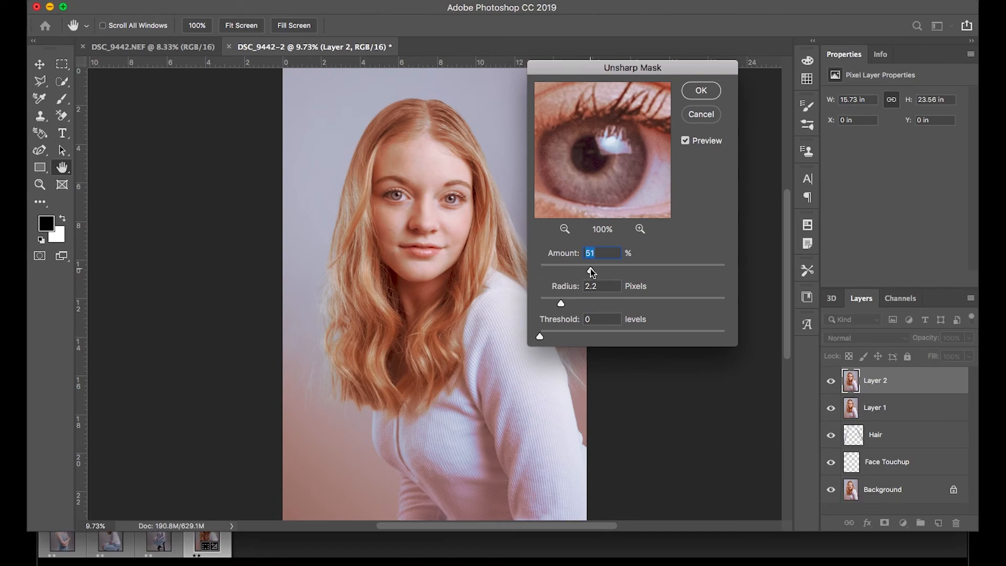
drag(592, 271, 585, 272)
click(687, 141)
drag(585, 270, 597, 273)
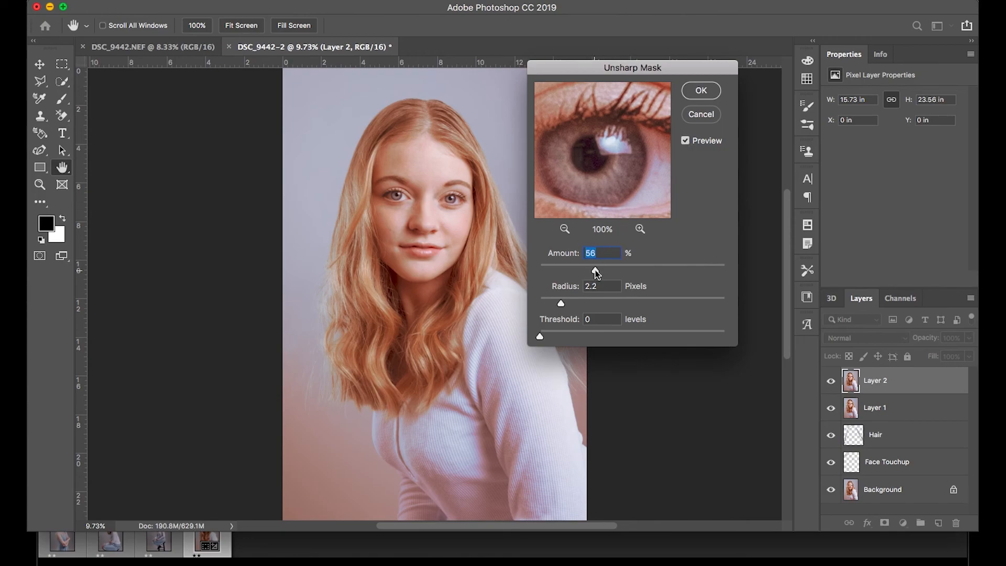
click(687, 142)
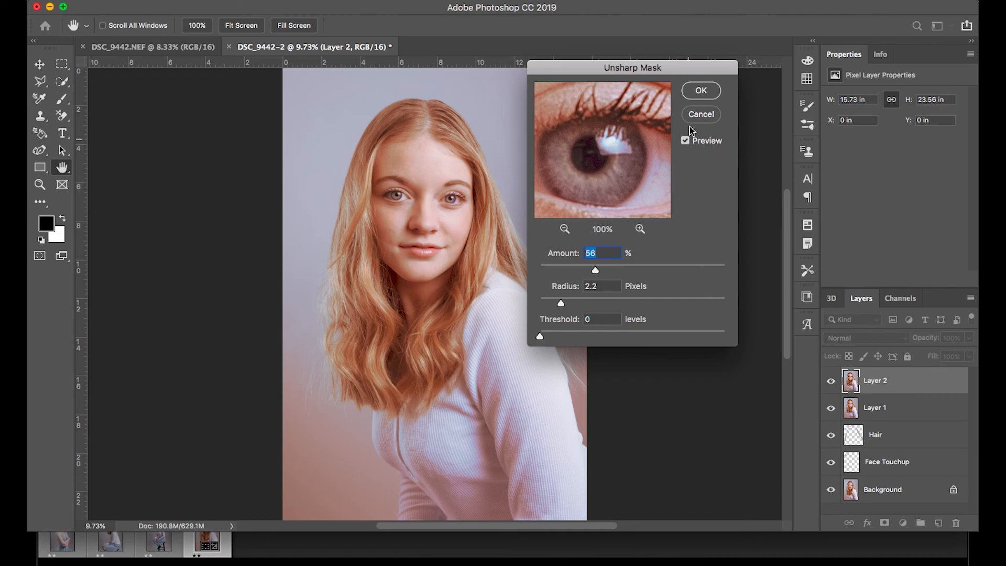
click(699, 93)
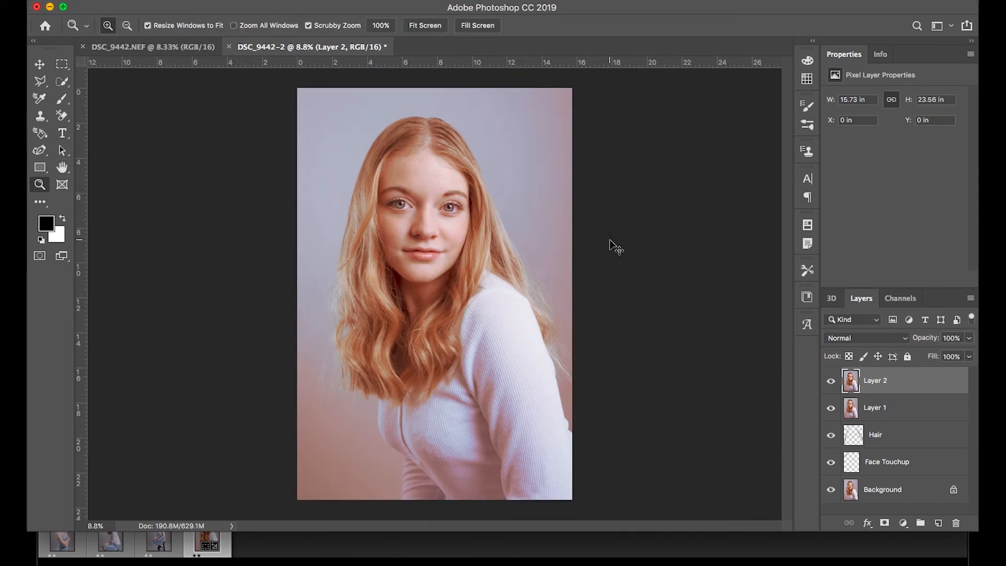
key(super+s)
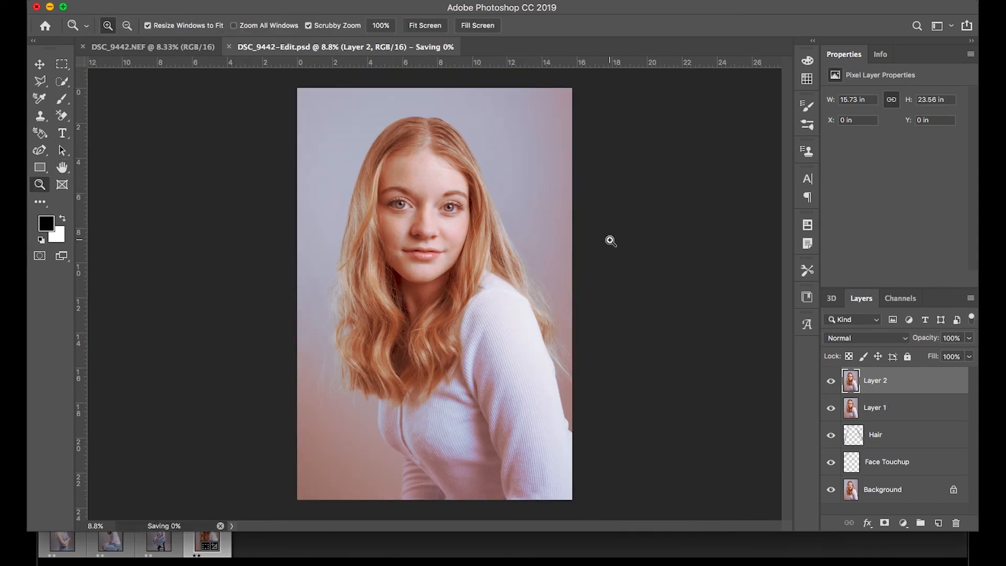